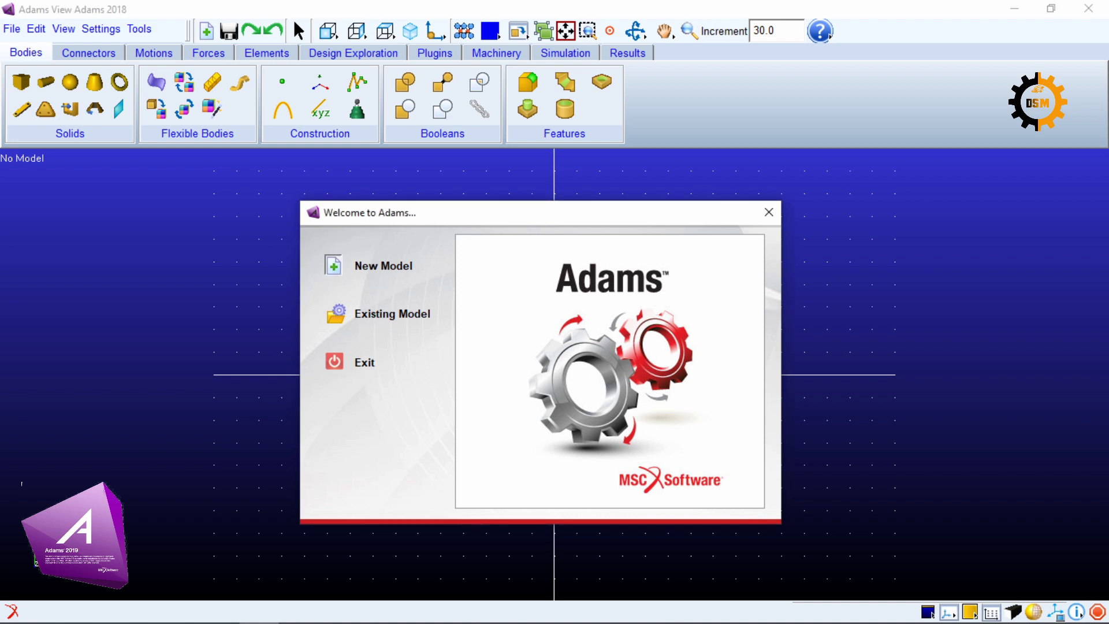
# Step: Create a new model and draw a horizontal link 40 cm long, 4 cm wide and 2 cm deep above the grid's horizontal axis
pyautogui.press('Return')
pyautogui.press('Return')
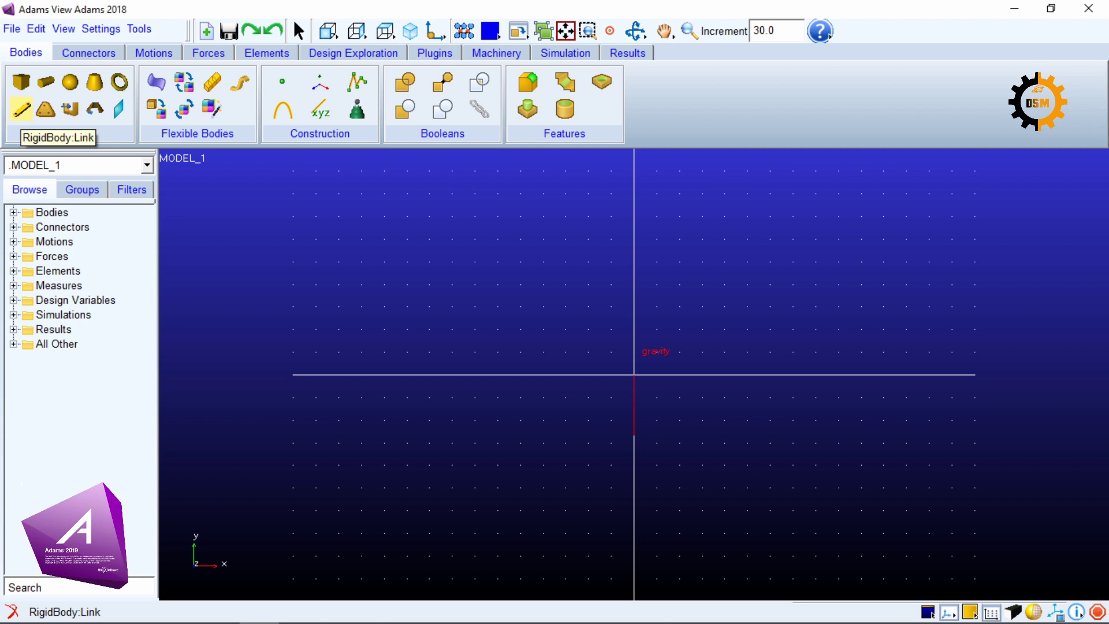
pyautogui.click(21, 108)
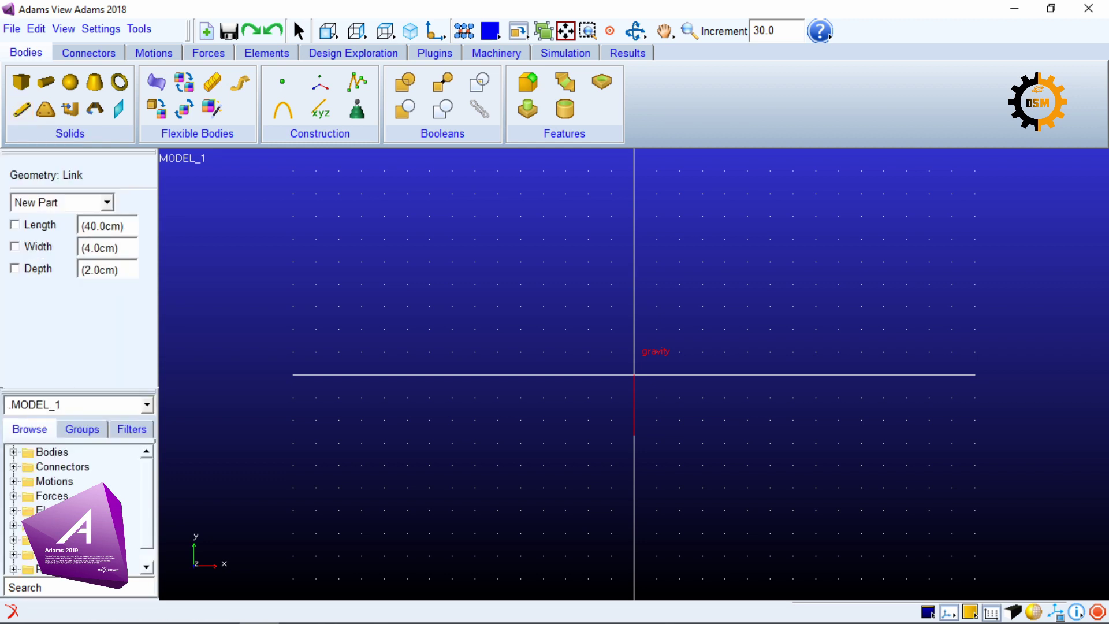
pyautogui.click(15, 224)
pyautogui.click(15, 246)
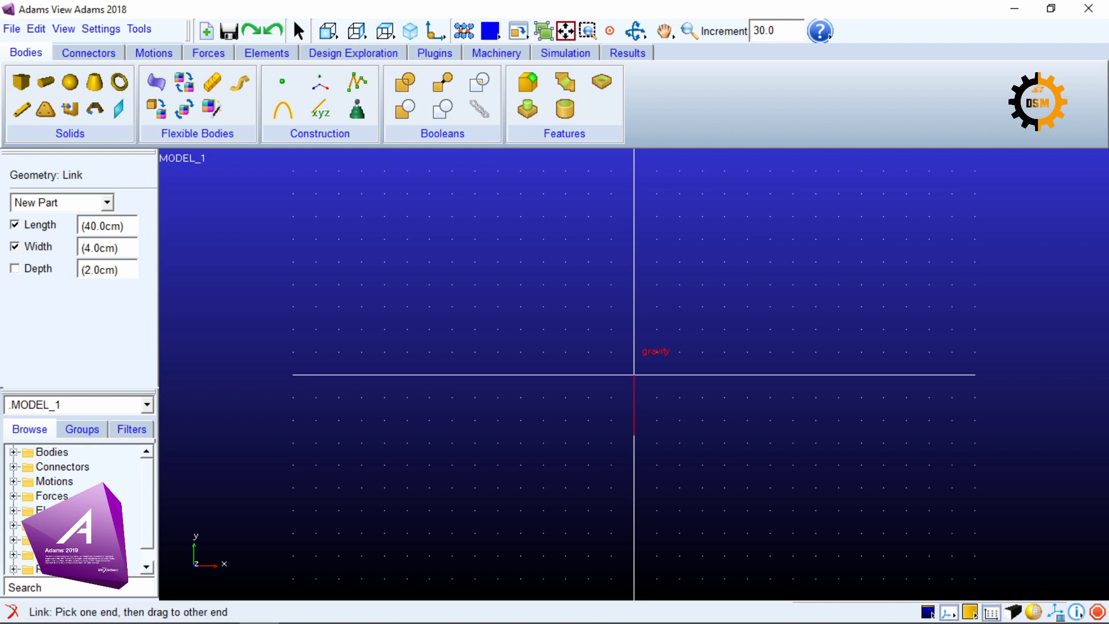
pyautogui.click(14, 269)
pyautogui.click(498, 330)
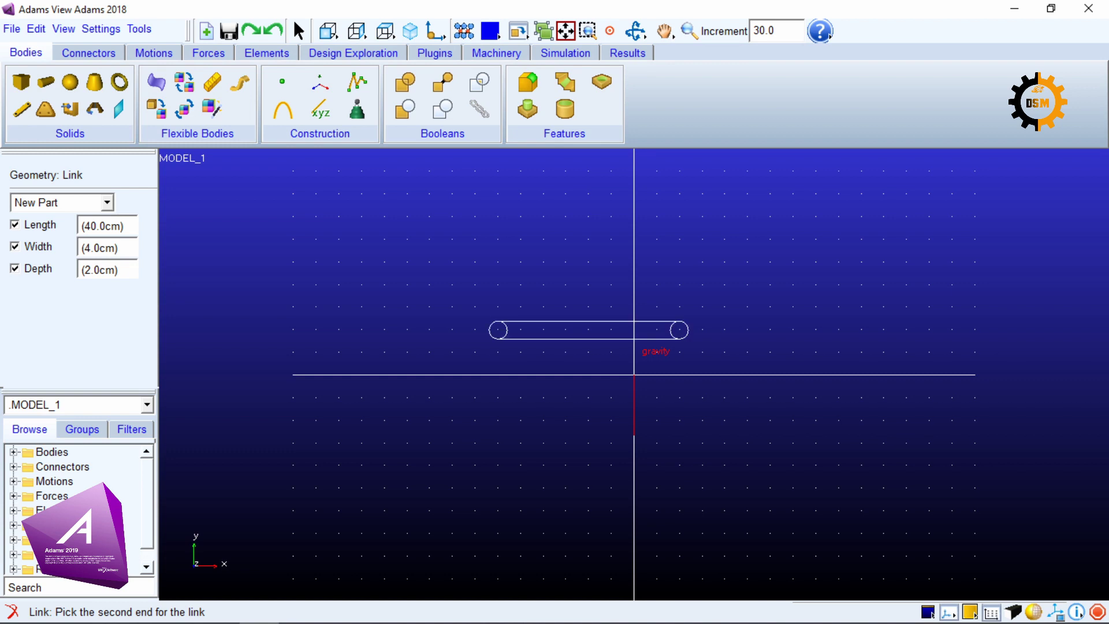
pyautogui.click(679, 330)
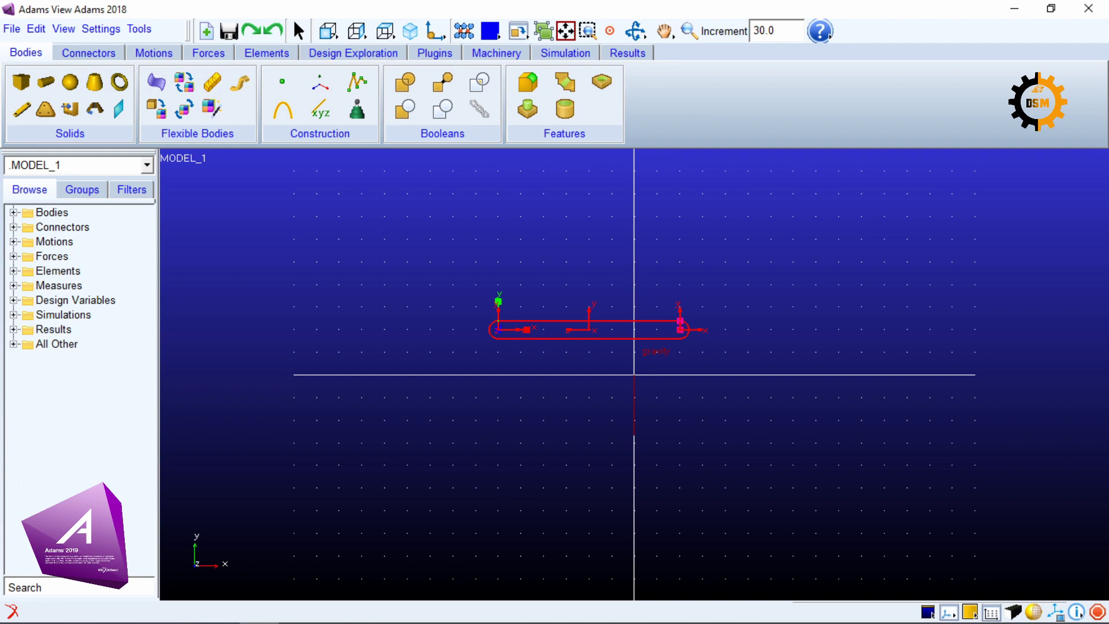
# Step: Draw a second 40 cm link as a new part from the first link's right end, sloping up to the right
pyautogui.click(22, 108)
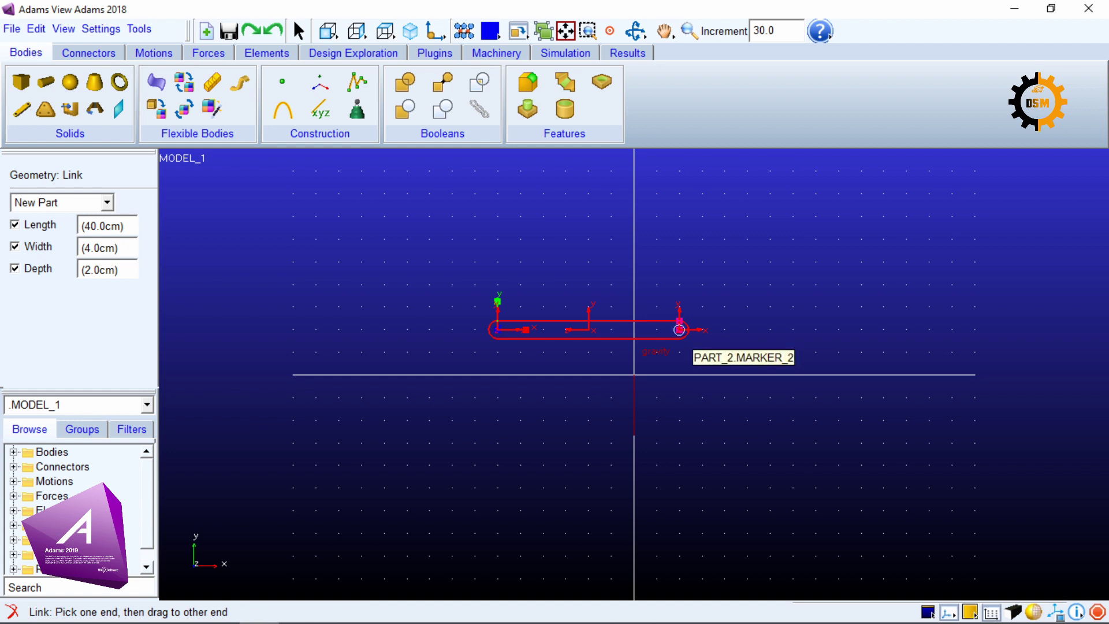
pyautogui.moveTo(679, 329); pyautogui.dragTo(860, 331)
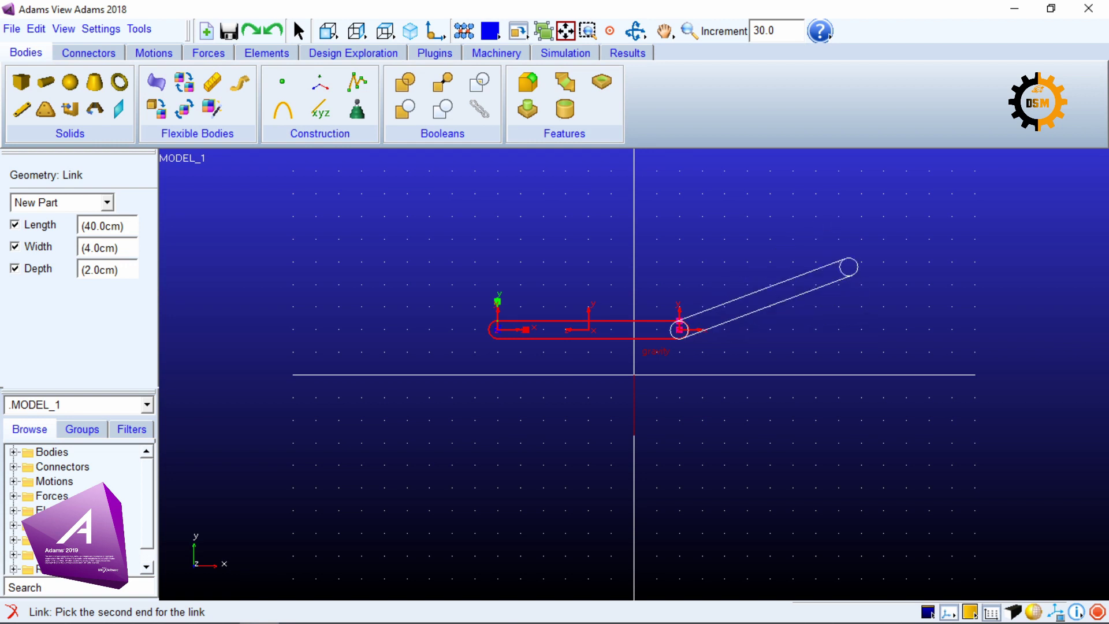
pyautogui.click(846, 260)
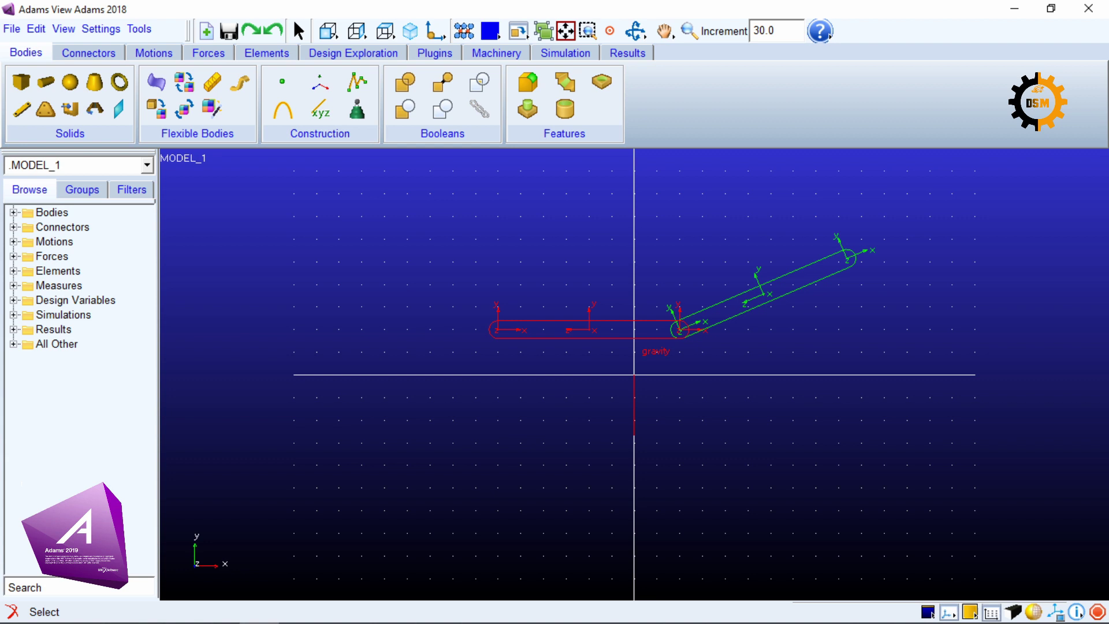
# Step: Set up a revolute joint with 2 Bodies - 1 Location construction and Normal To Grid orientation
pyautogui.click(88, 52)
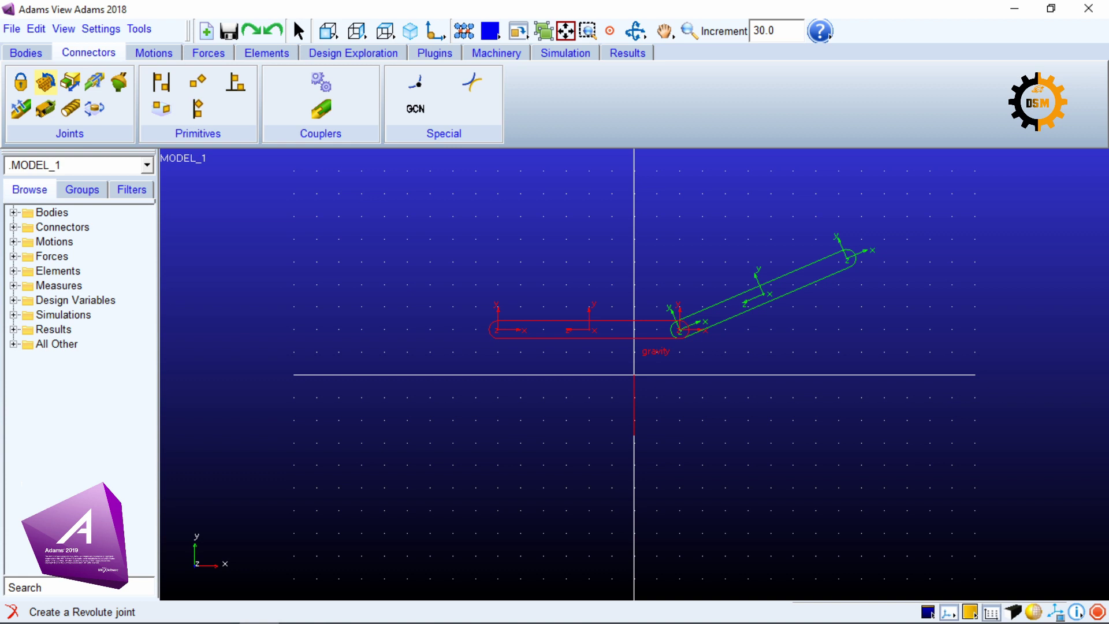
pyautogui.click(45, 82)
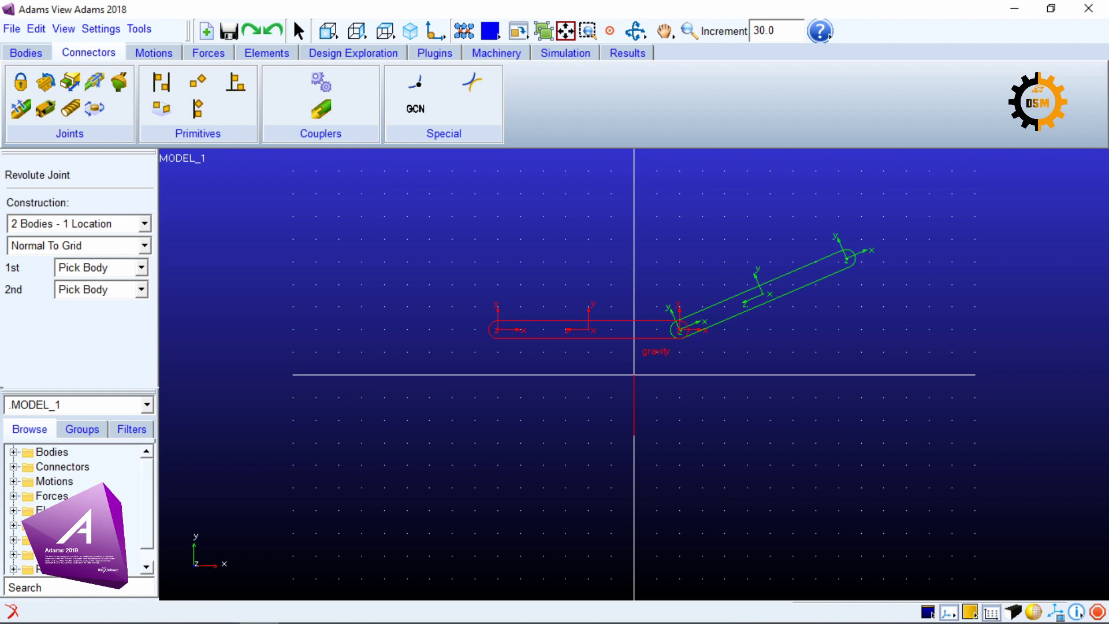
pyautogui.click(144, 223)
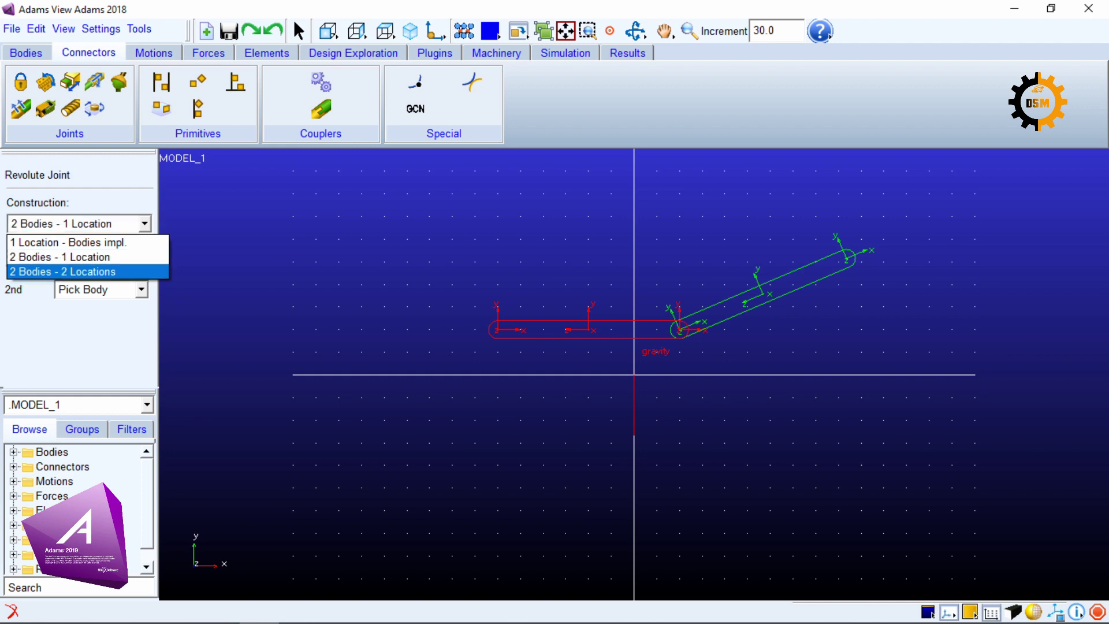
pyautogui.click(63, 271)
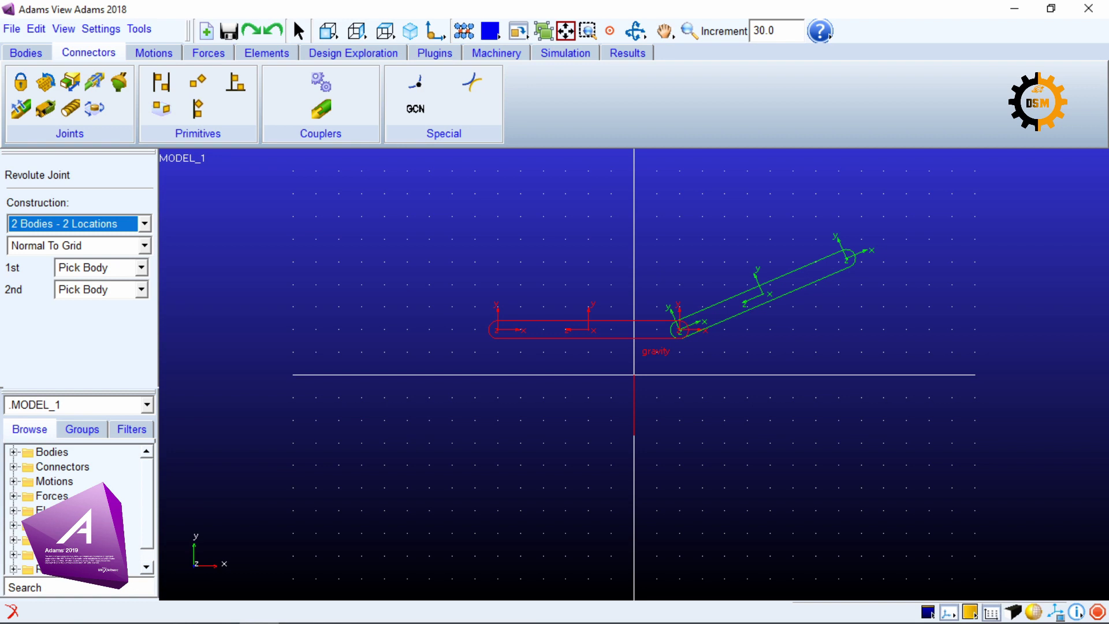
pyautogui.click(79, 224)
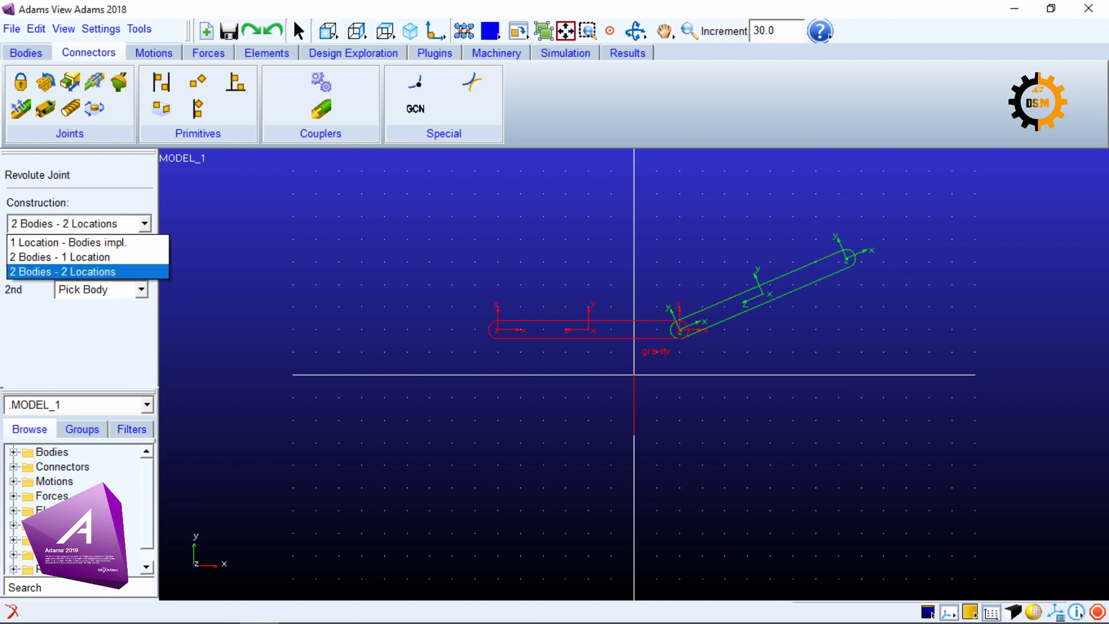
pyautogui.press('Up')
pyautogui.press('Up')
pyautogui.press('Down')
pyautogui.press('Up')
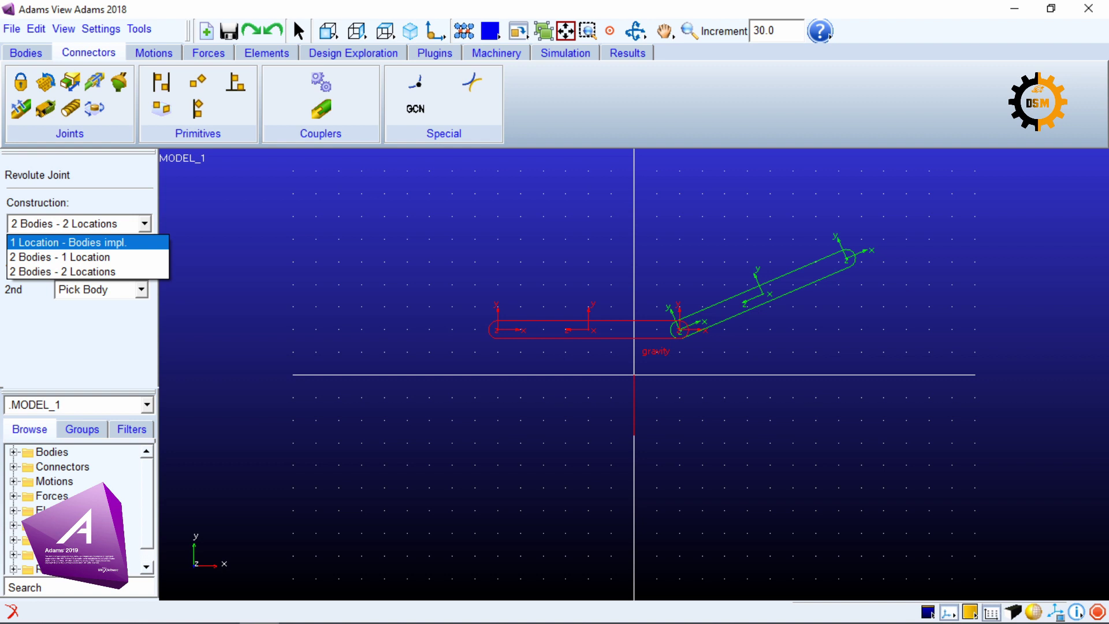
pyautogui.press('Return')
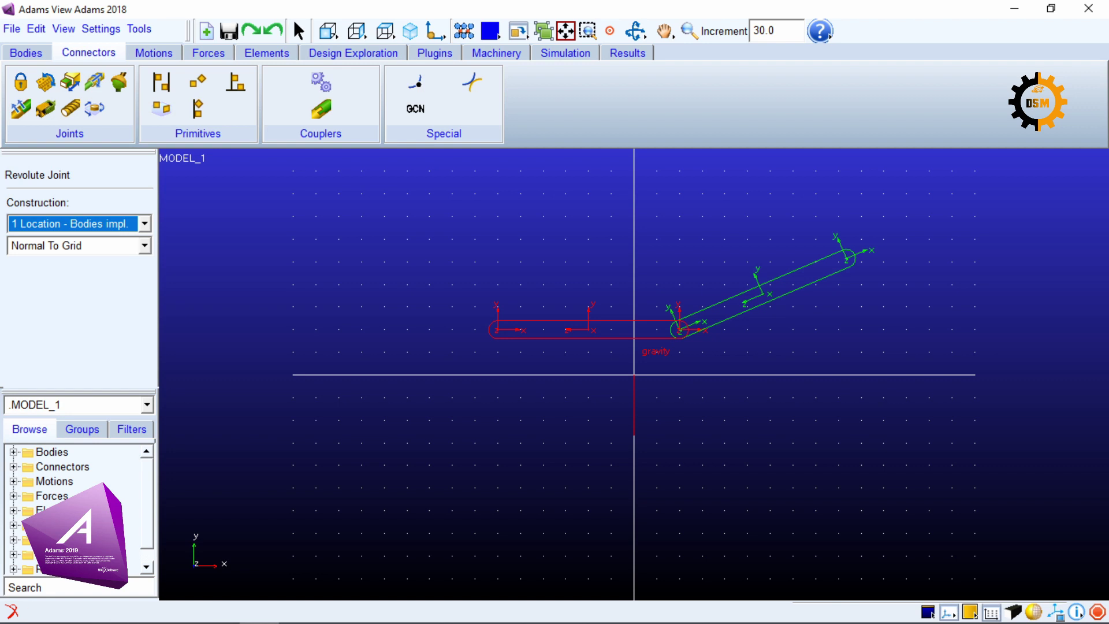
pyautogui.hotkey('alt', 'Down')
pyautogui.press('Down')
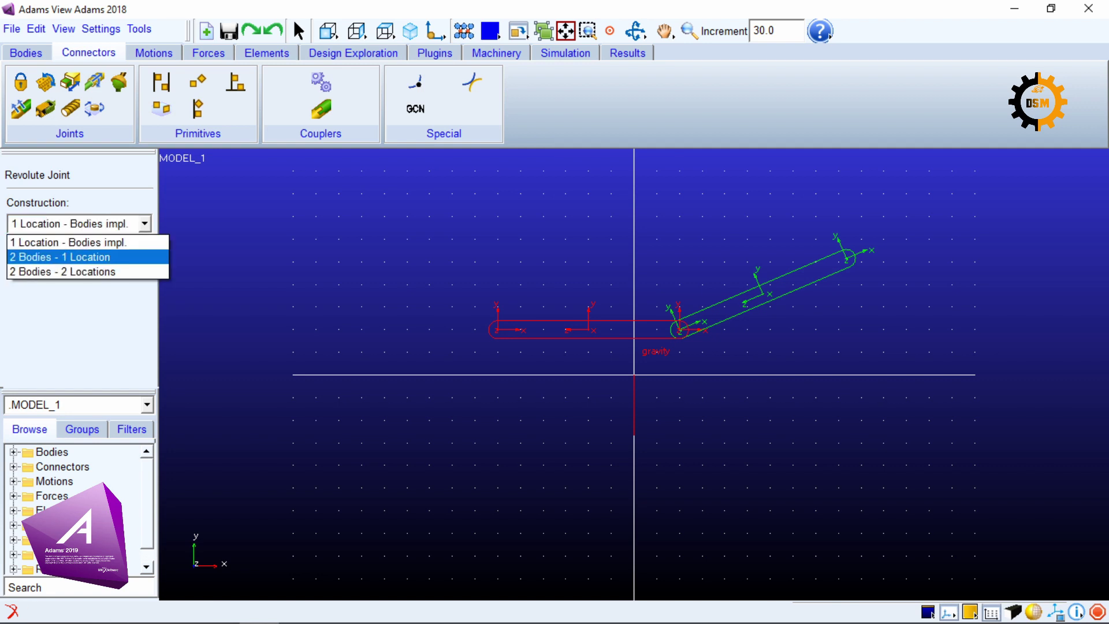
pyautogui.press('Return')
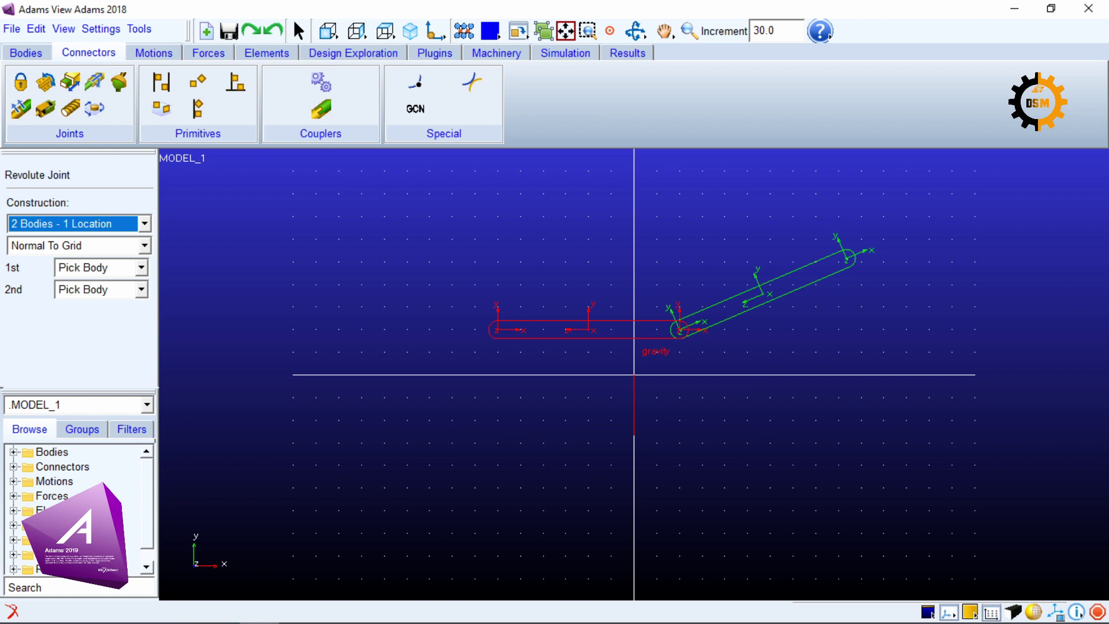
pyautogui.click(144, 246)
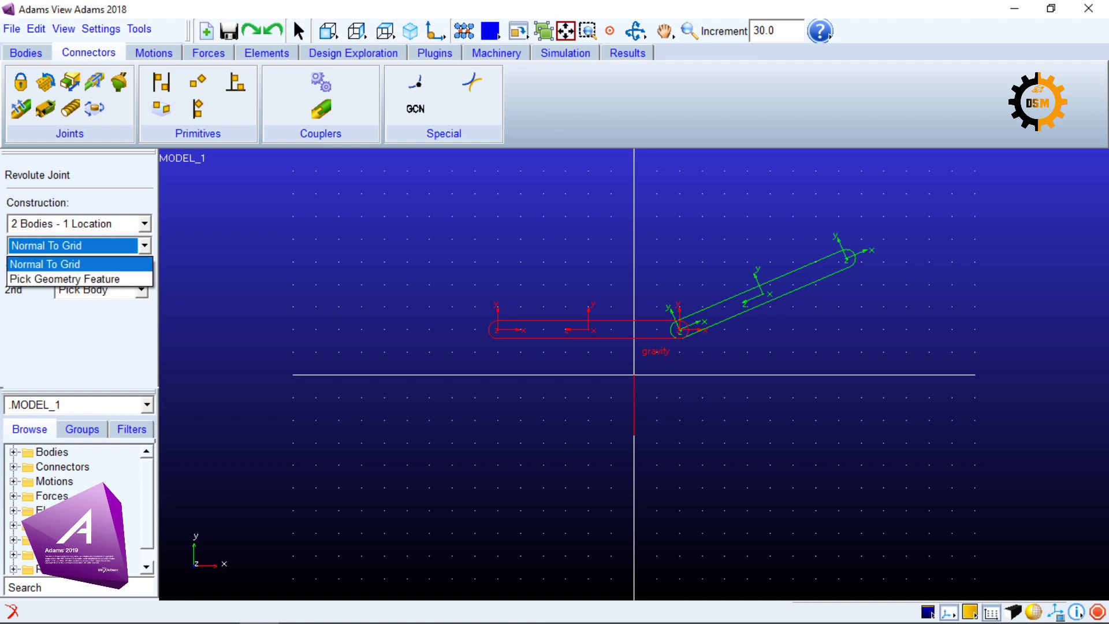
pyautogui.click(45, 264)
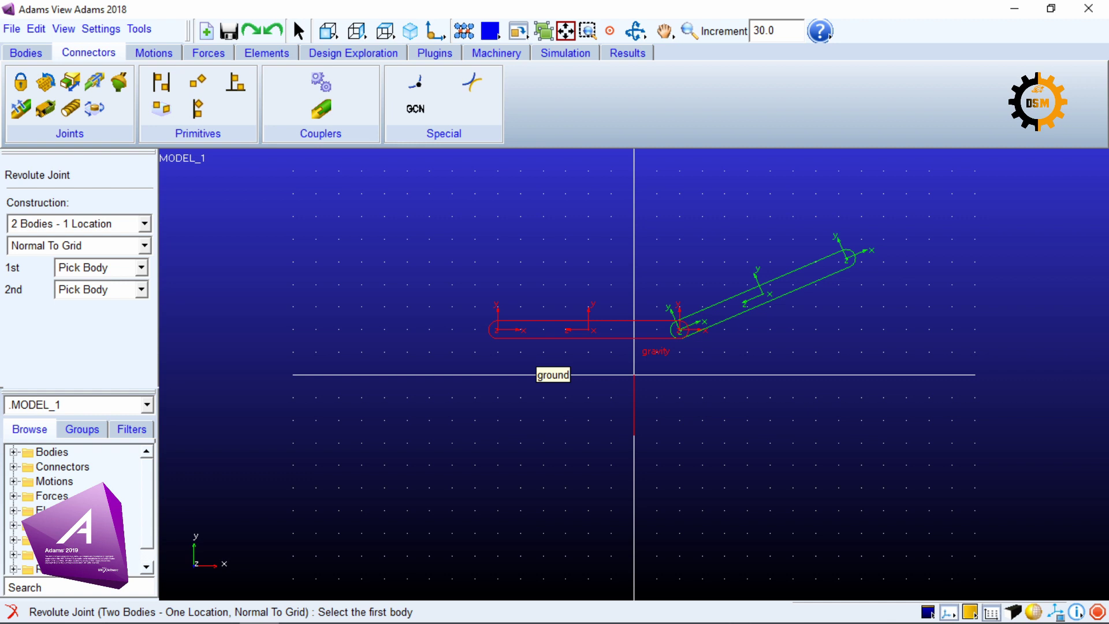
# Step: Place the revolute joint between the horizontal link and the inclined link at the marker where their ends meet
pyautogui.click(681, 317)
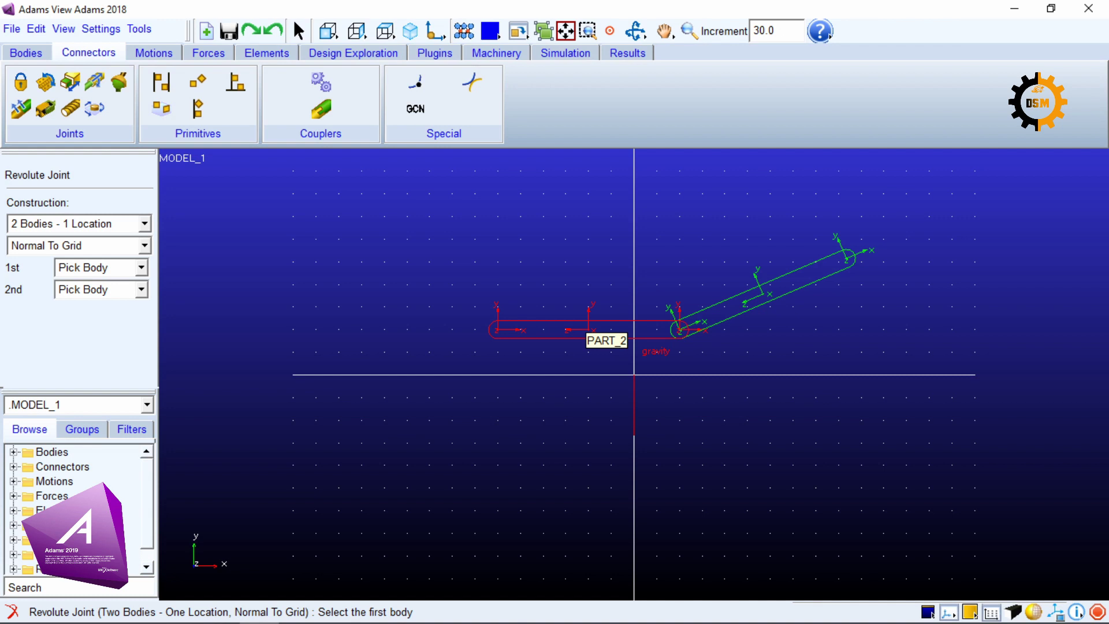
pyautogui.click(589, 336)
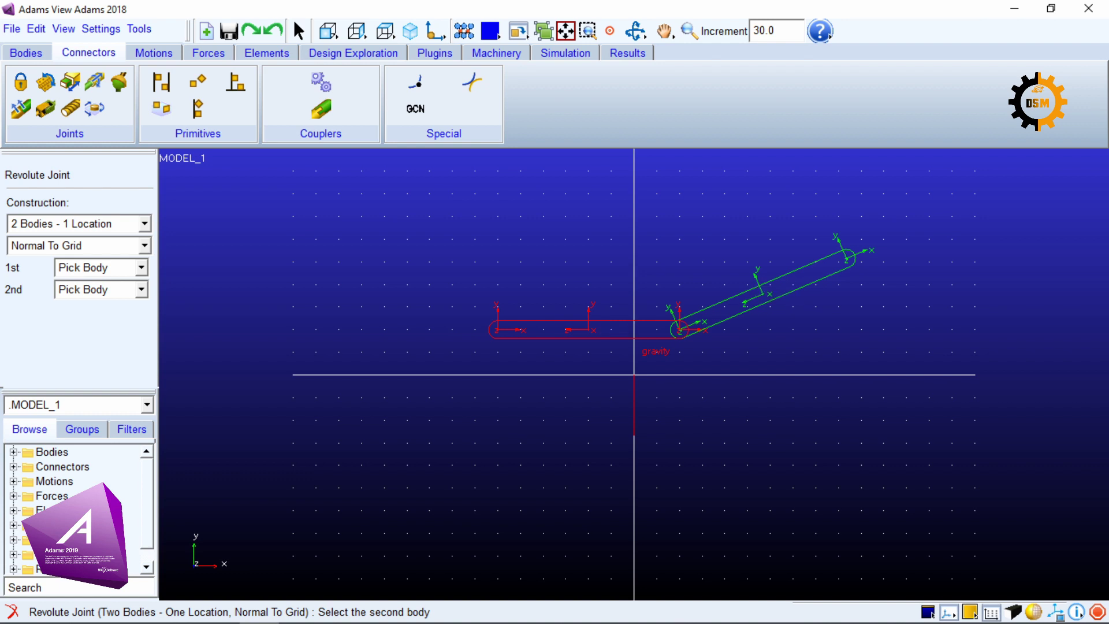
pyautogui.click(760, 298)
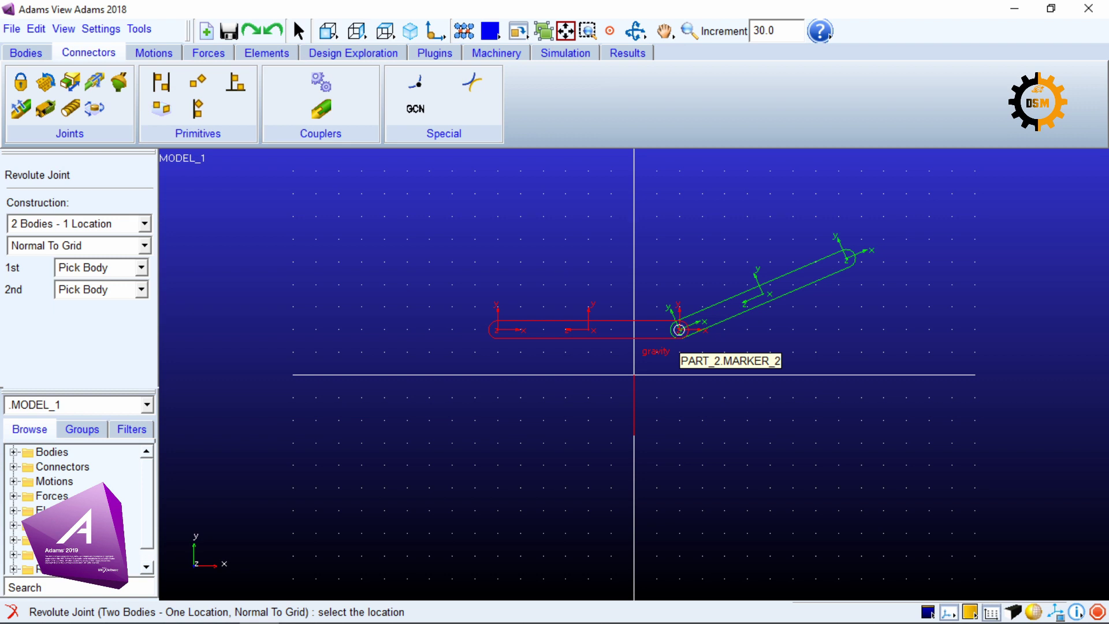
pyautogui.click(679, 330)
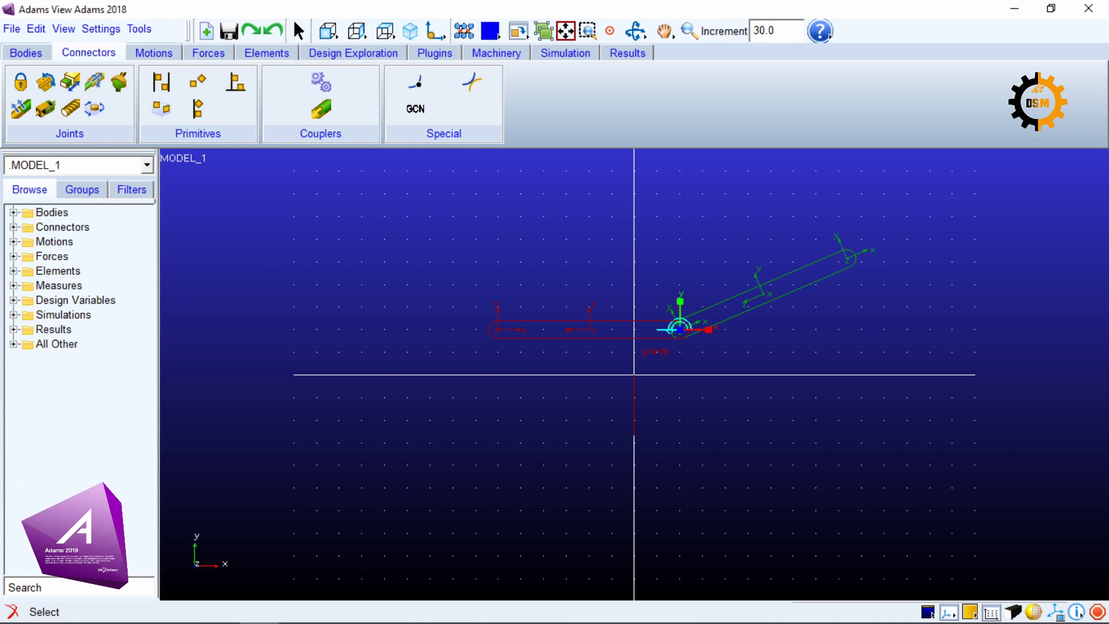
pyautogui.click(681, 329)
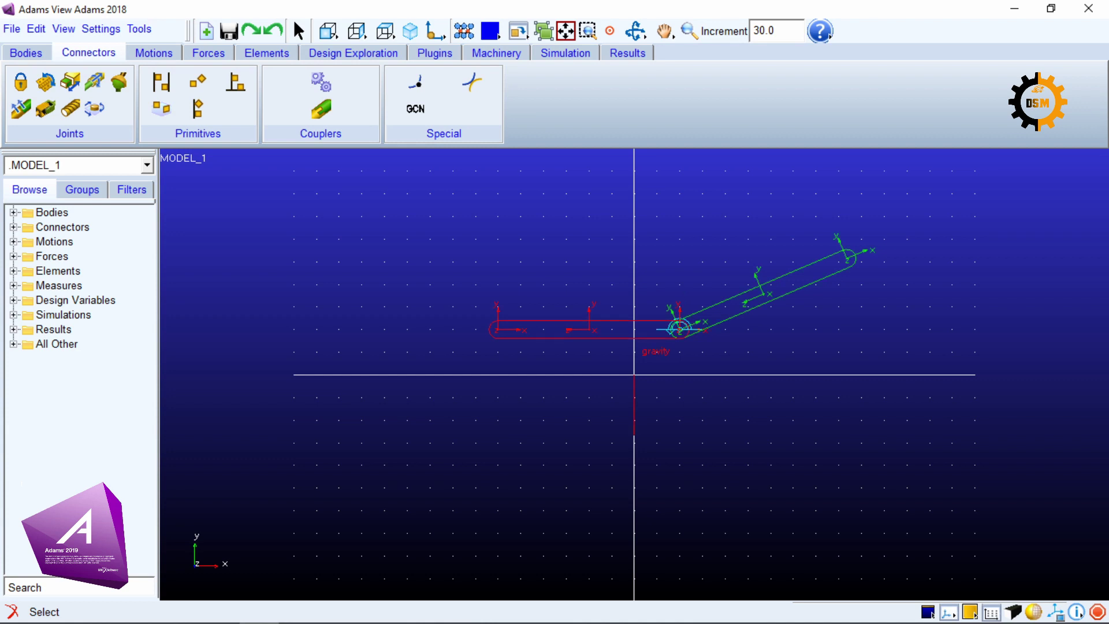
# Step: Show the two links as shaded solids and enlarge them in the view
pyautogui.click(1033, 612)
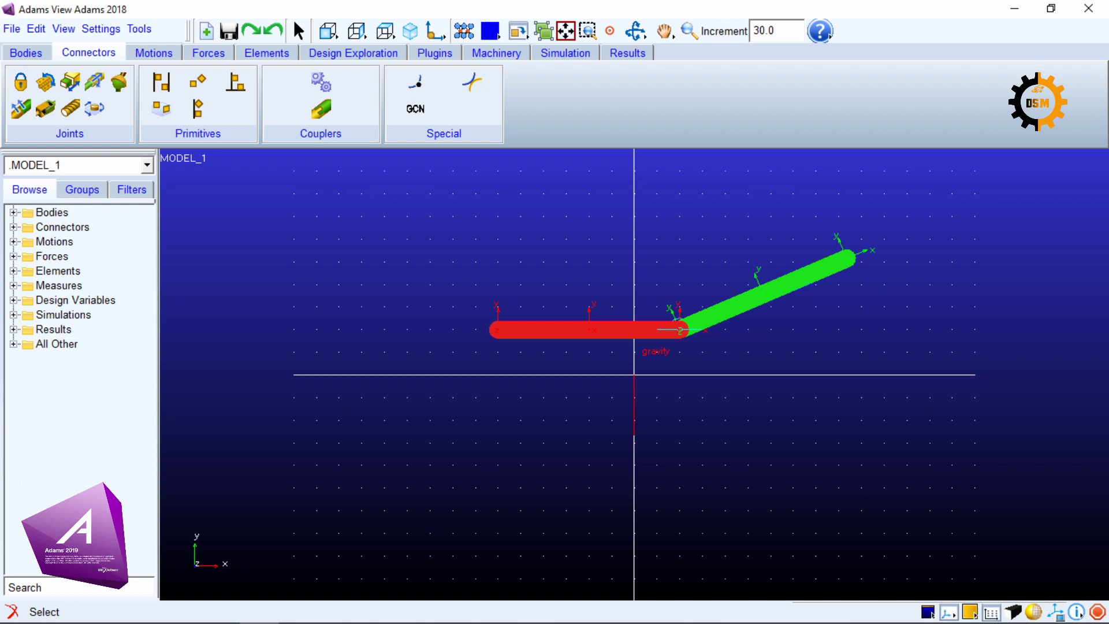
pyautogui.press('z')
pyautogui.moveTo(634, 347); pyautogui.dragTo(634, 289)
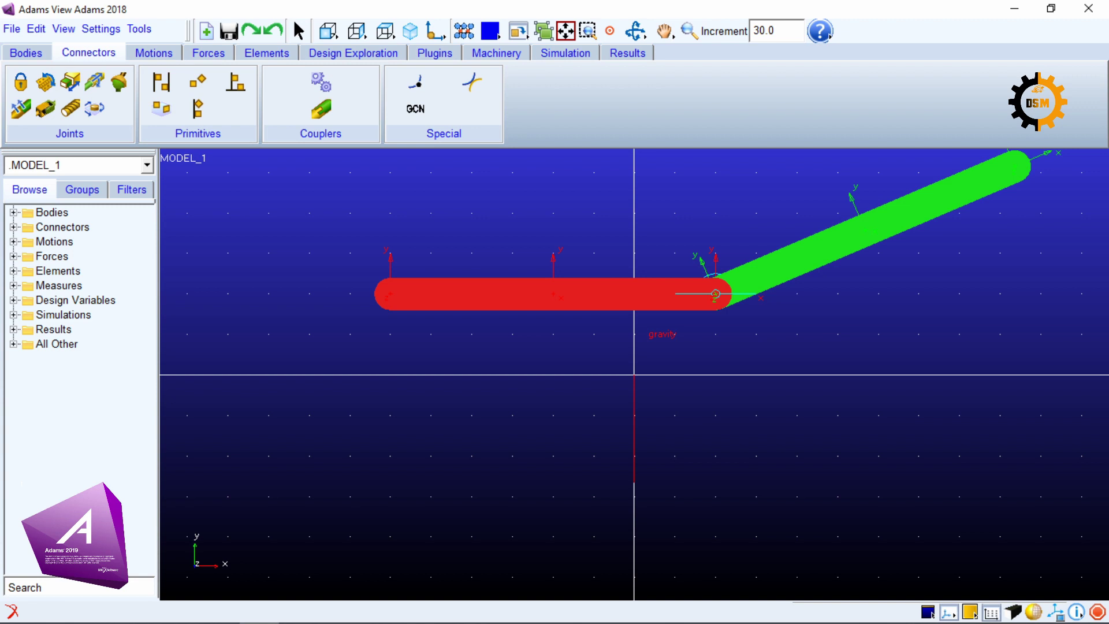
# Step: Perform an interactive drag simulation by pulling the inclined link, and close the simulation controls
pyautogui.click(566, 53)
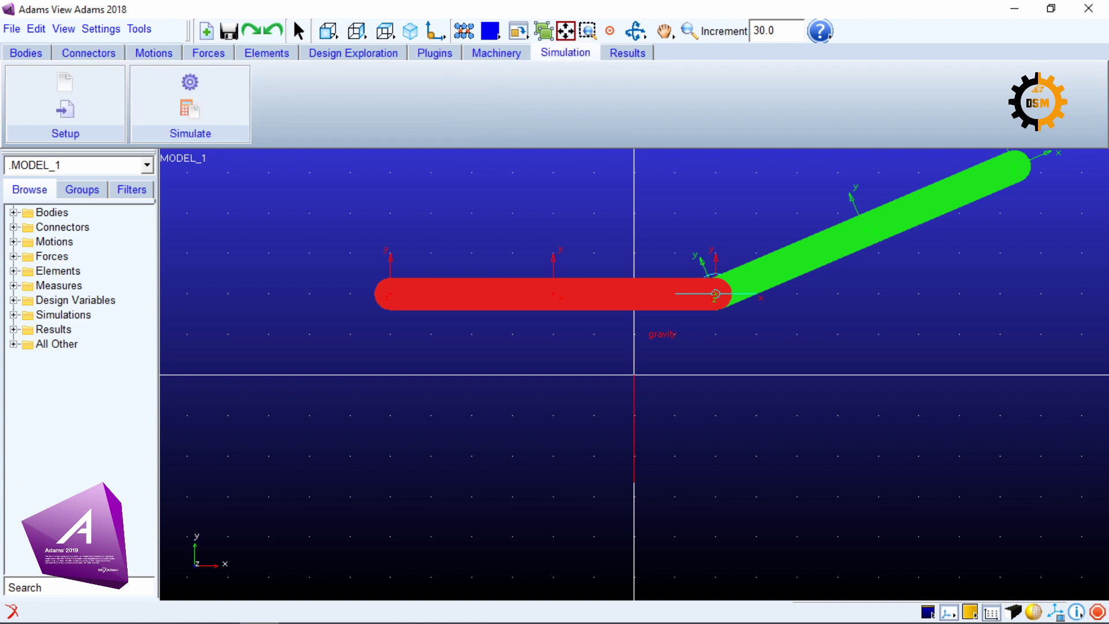
pyautogui.click(190, 104)
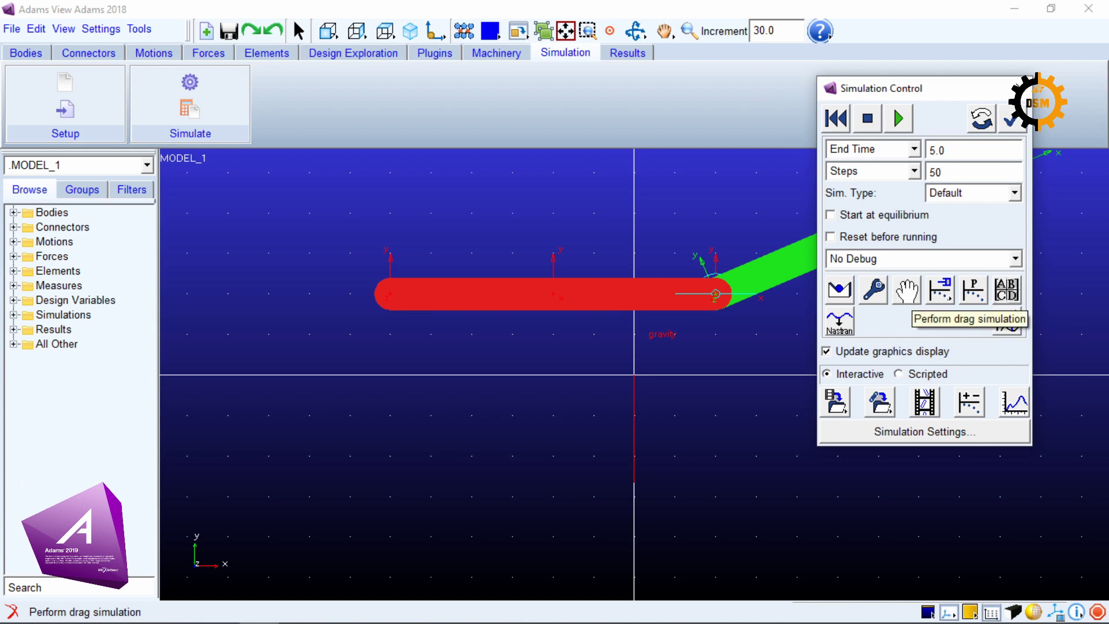
pyautogui.click(907, 290)
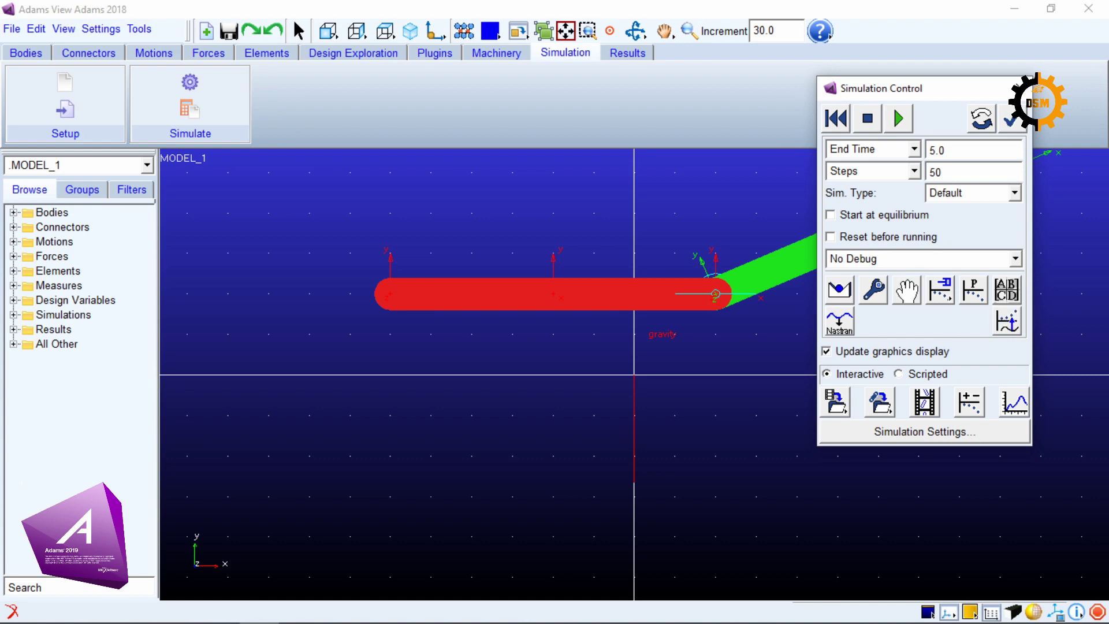
pyautogui.moveTo(913, 94); pyautogui.dragTo(376, 244)
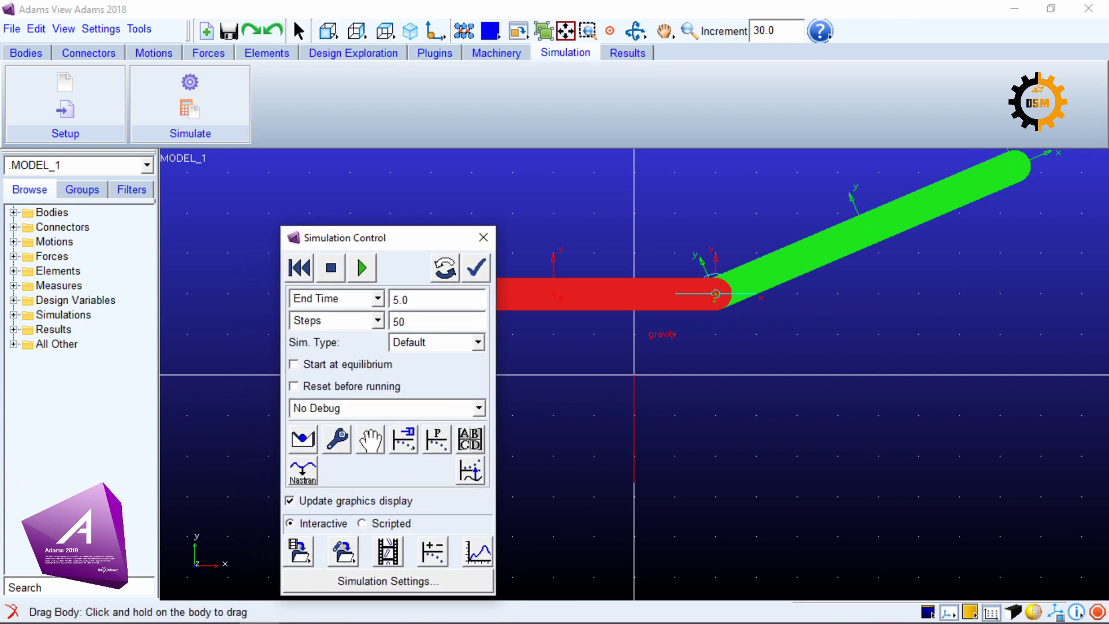
pyautogui.moveTo(908, 210); pyautogui.dragTo(884, 225)
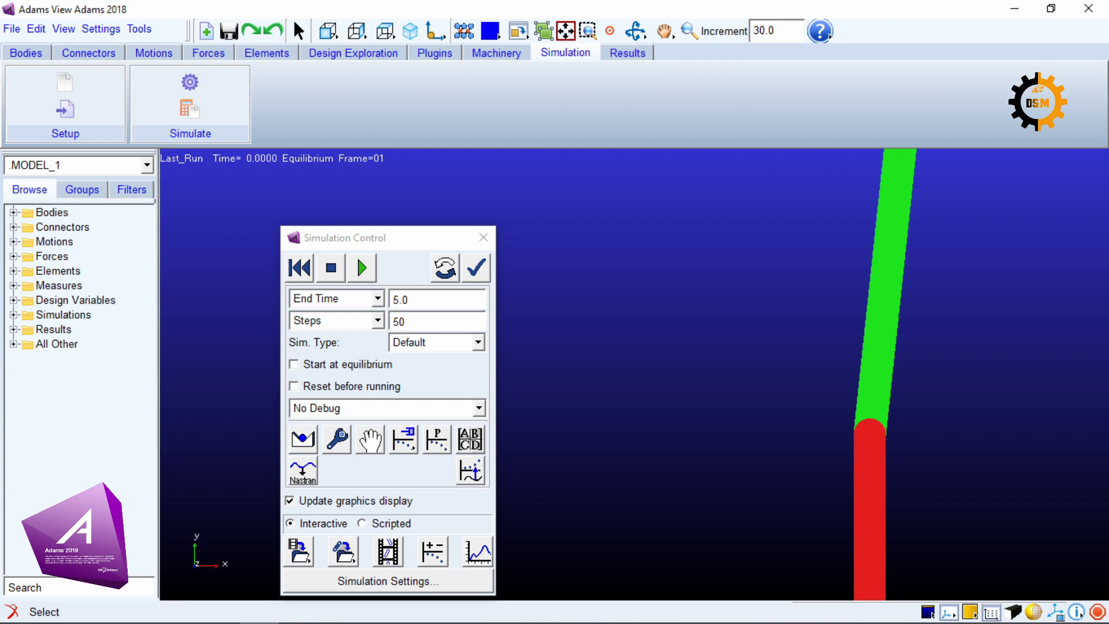
pyautogui.click(477, 268)
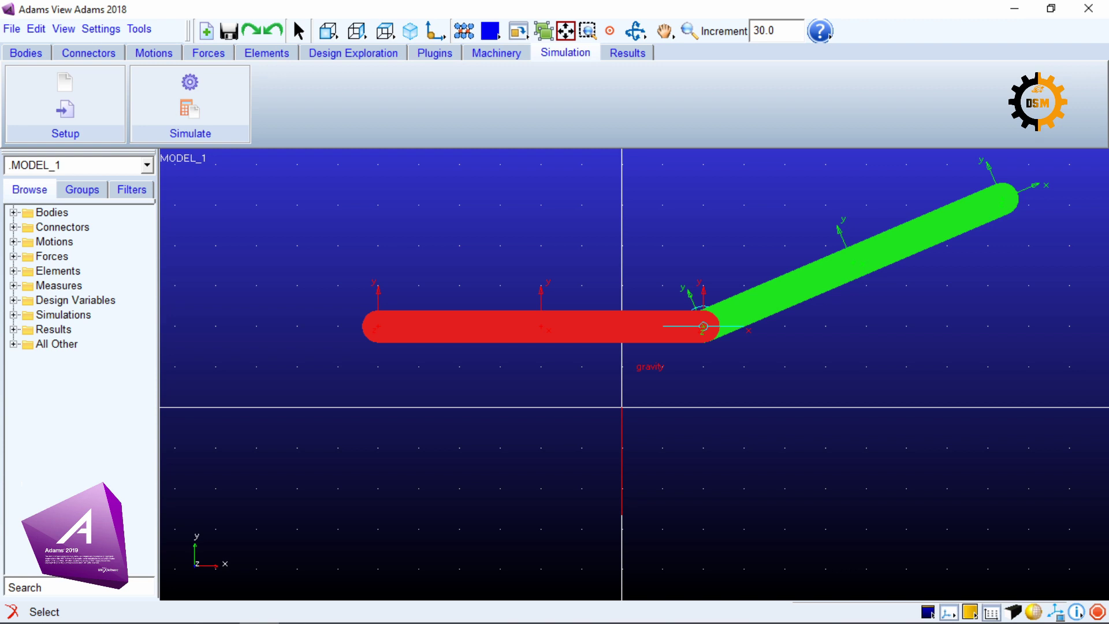
# Step: Delete the gravity force from the model
pyautogui.click(12, 256)
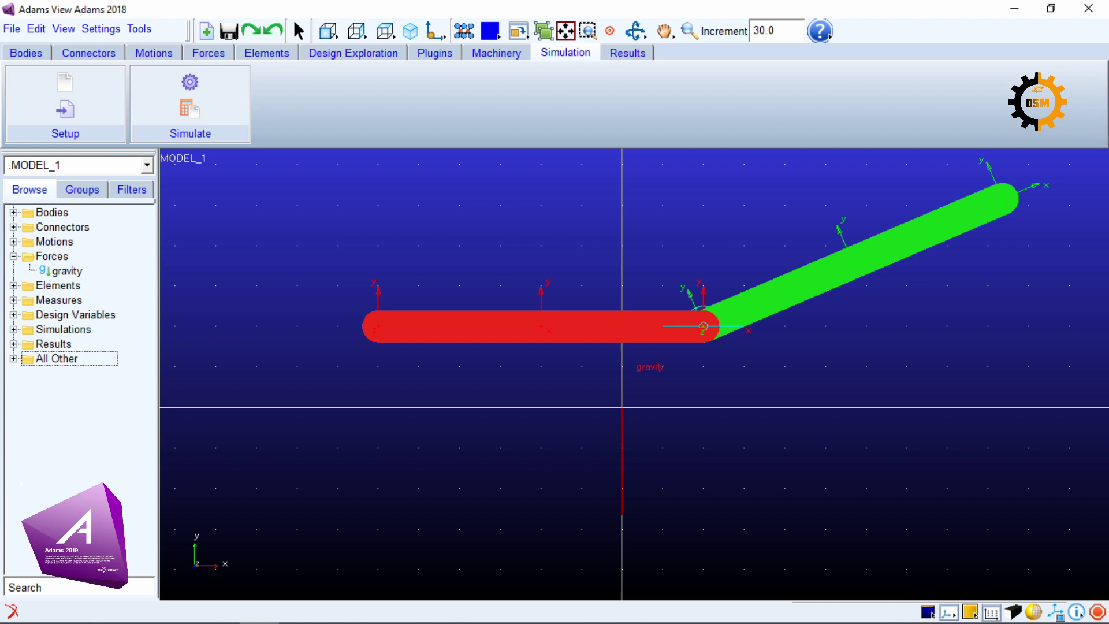
pyautogui.rightClick(67, 270)
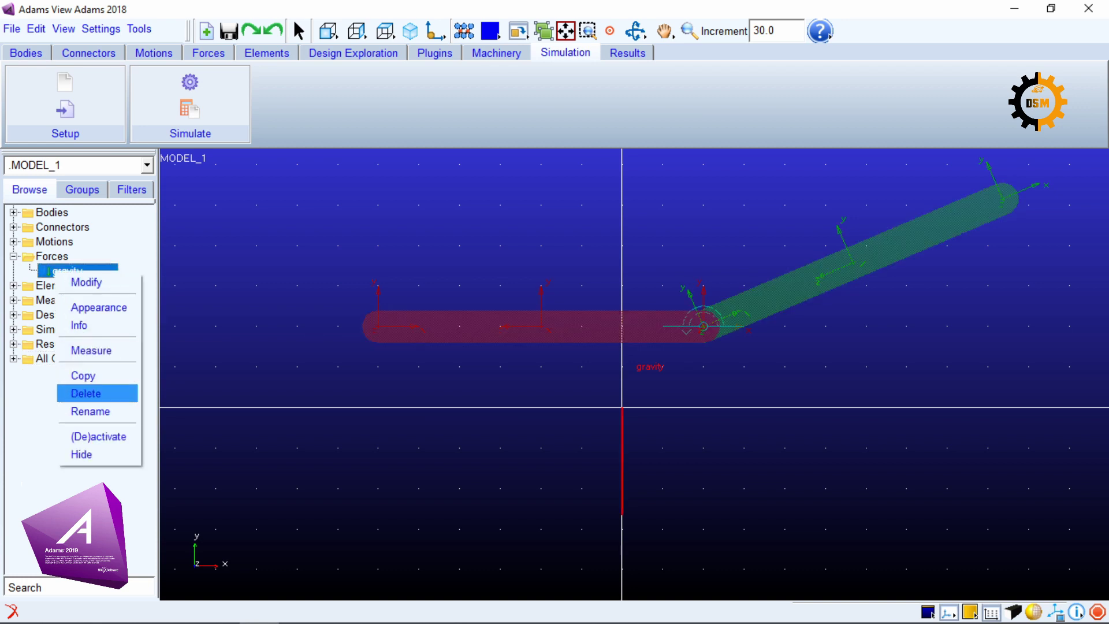
pyautogui.click(86, 393)
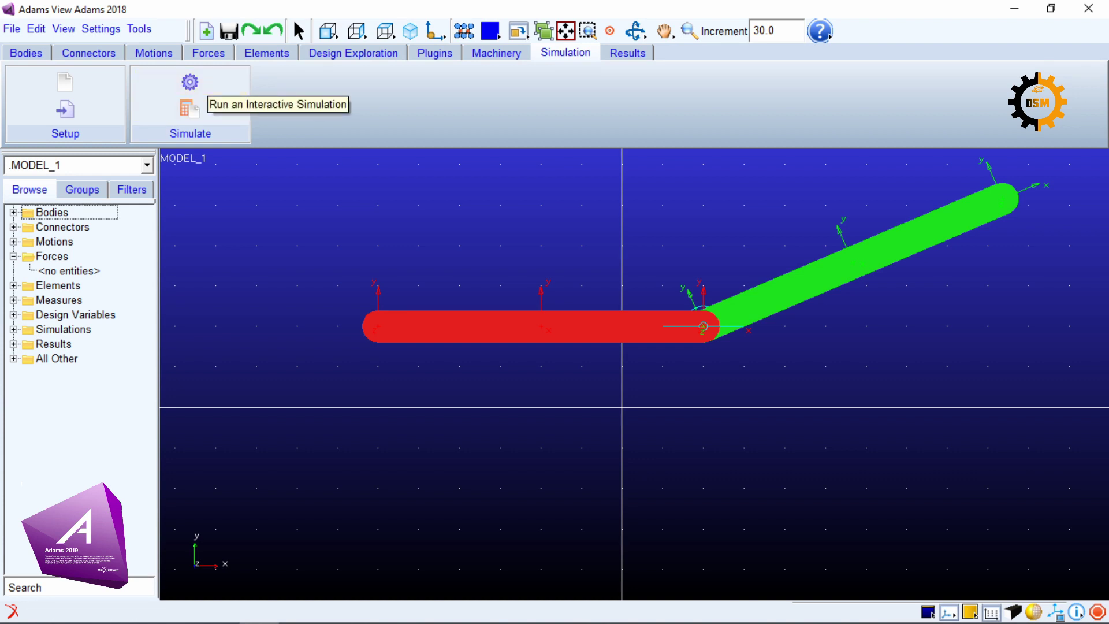
# Step: Verify the model from the simulation controls, examine the degrees-of-freedom and joint report, and close the report
pyautogui.click(189, 82)
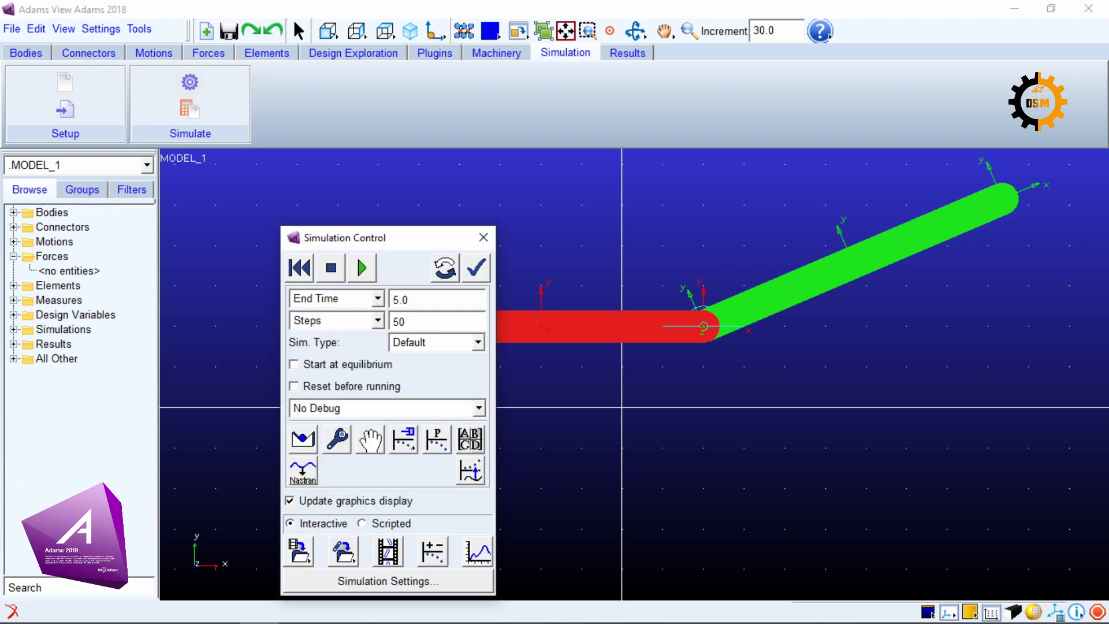
pyautogui.moveTo(399, 239); pyautogui.dragTo(401, 103)
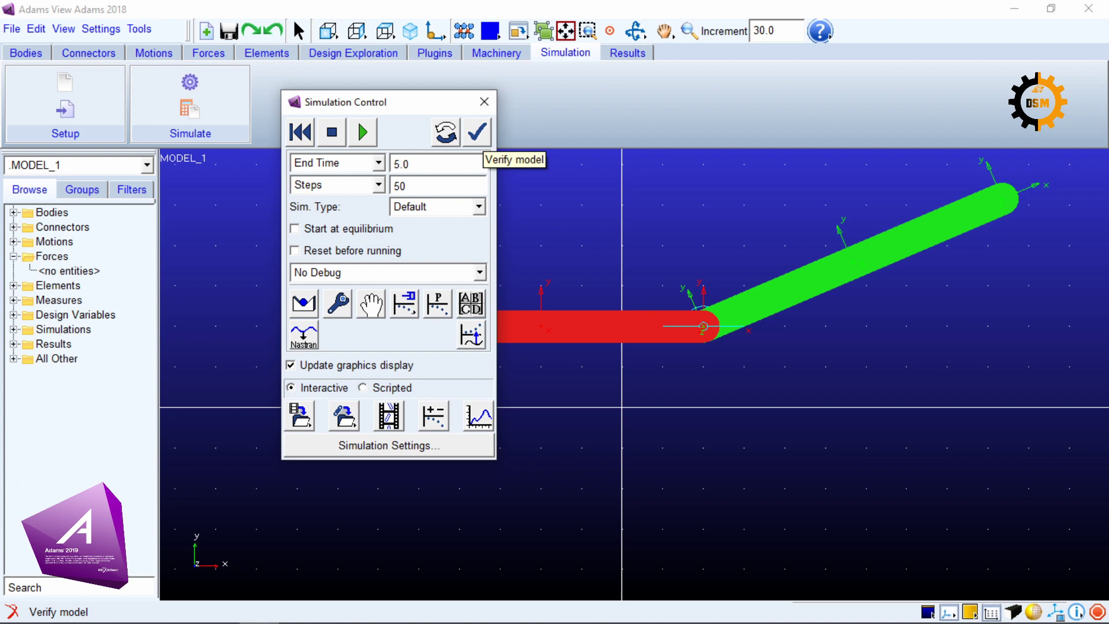
pyautogui.click(477, 132)
pyautogui.moveTo(318, 133); pyautogui.dragTo(473, 259)
pyautogui.click(472, 259)
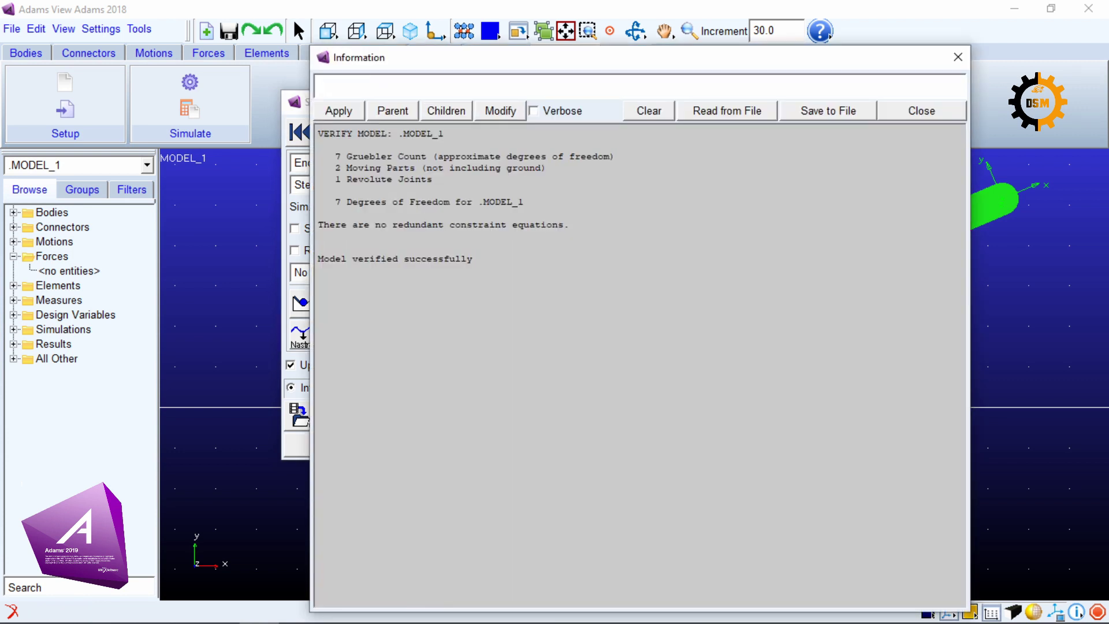
pyautogui.moveTo(578, 65); pyautogui.dragTo(475, 23)
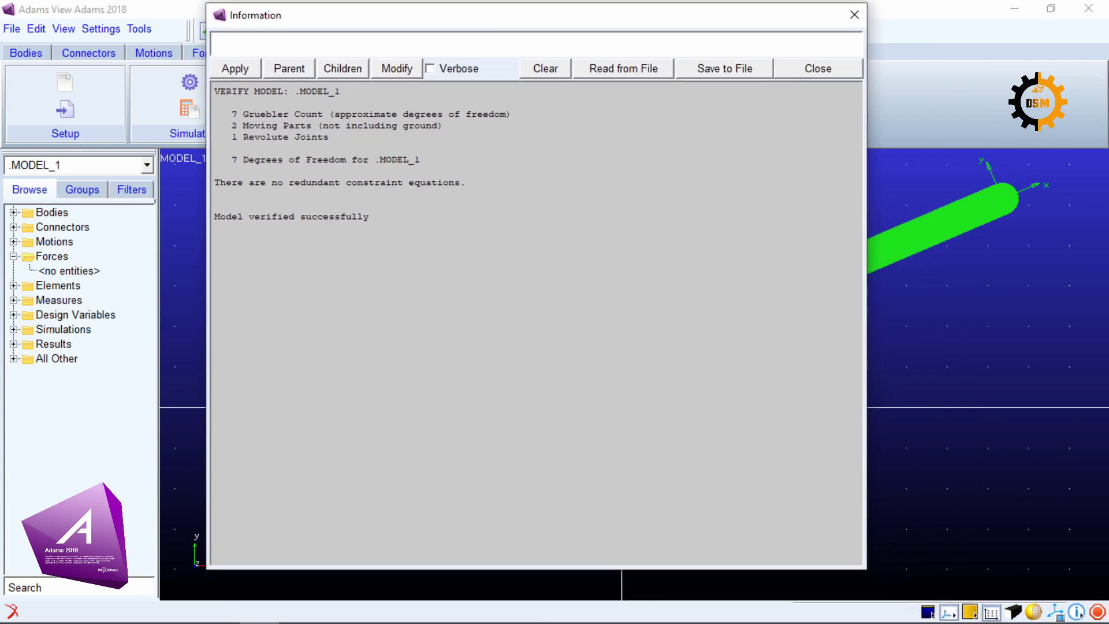
pyautogui.moveTo(232, 137); pyautogui.dragTo(328, 136)
pyautogui.click(818, 69)
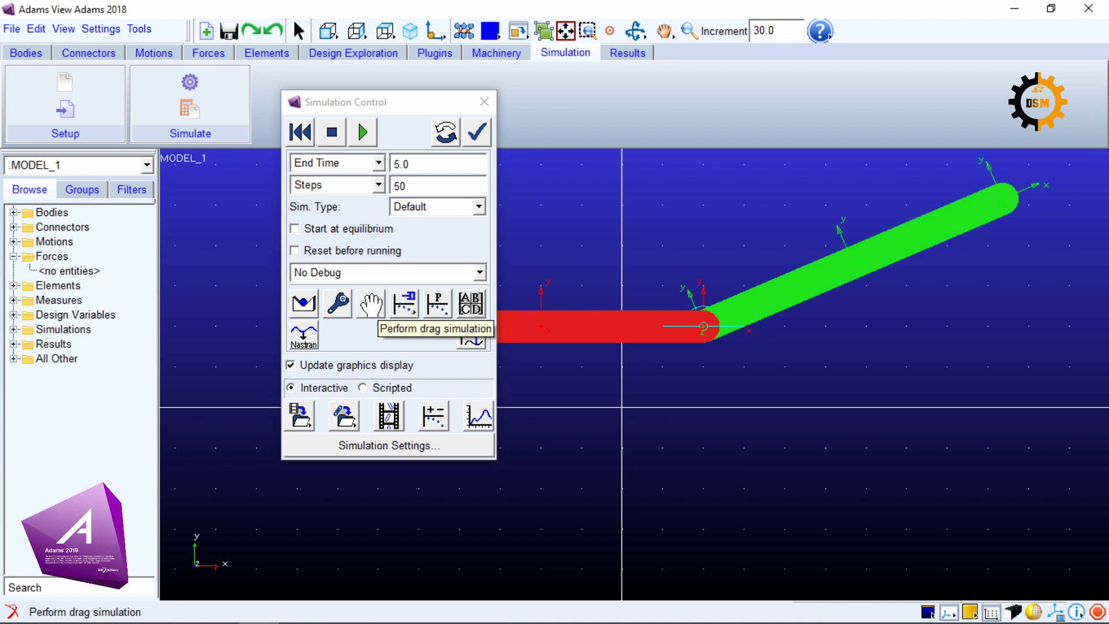
# Step: Perform a drag simulation by pulling the inclined link downward from its centre marker, and close the simulation controls
pyautogui.click(404, 303)
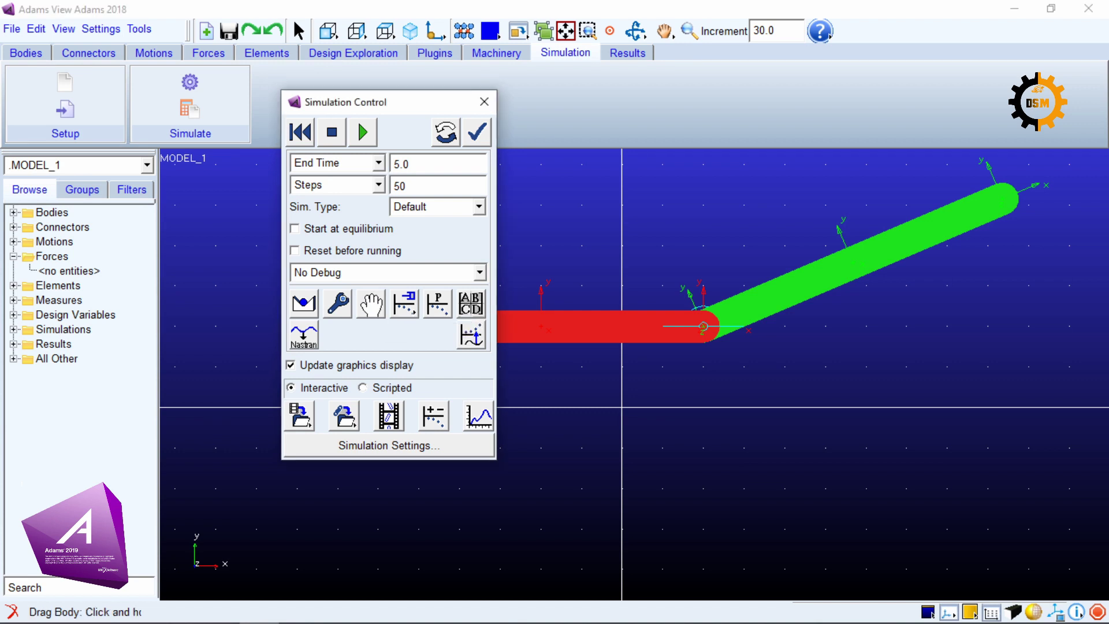
pyautogui.click(370, 310)
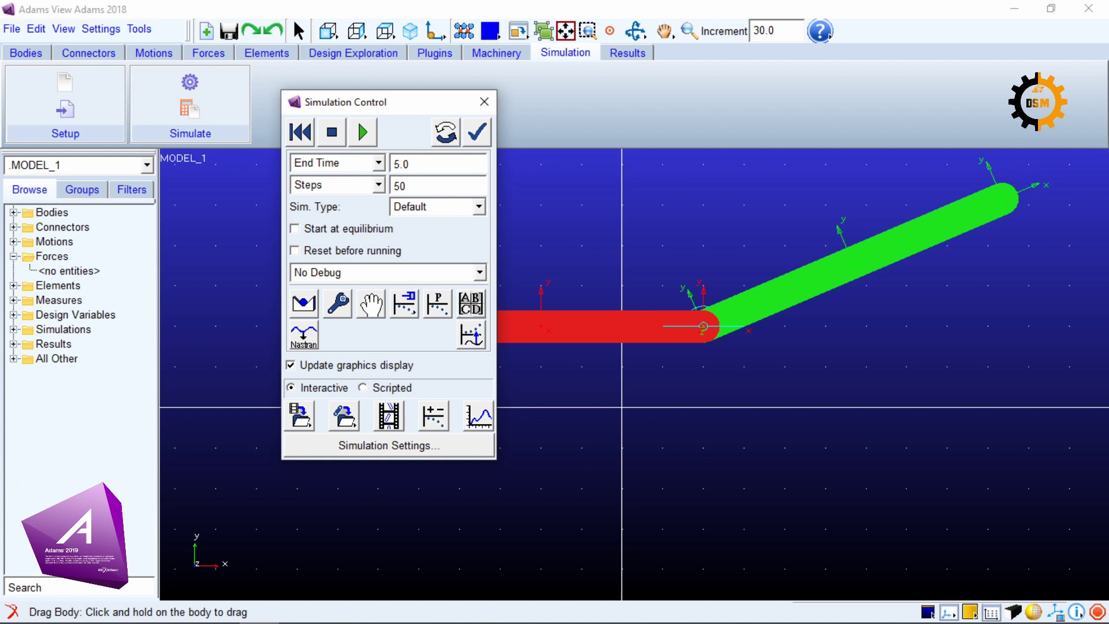
pyautogui.press('Escape')
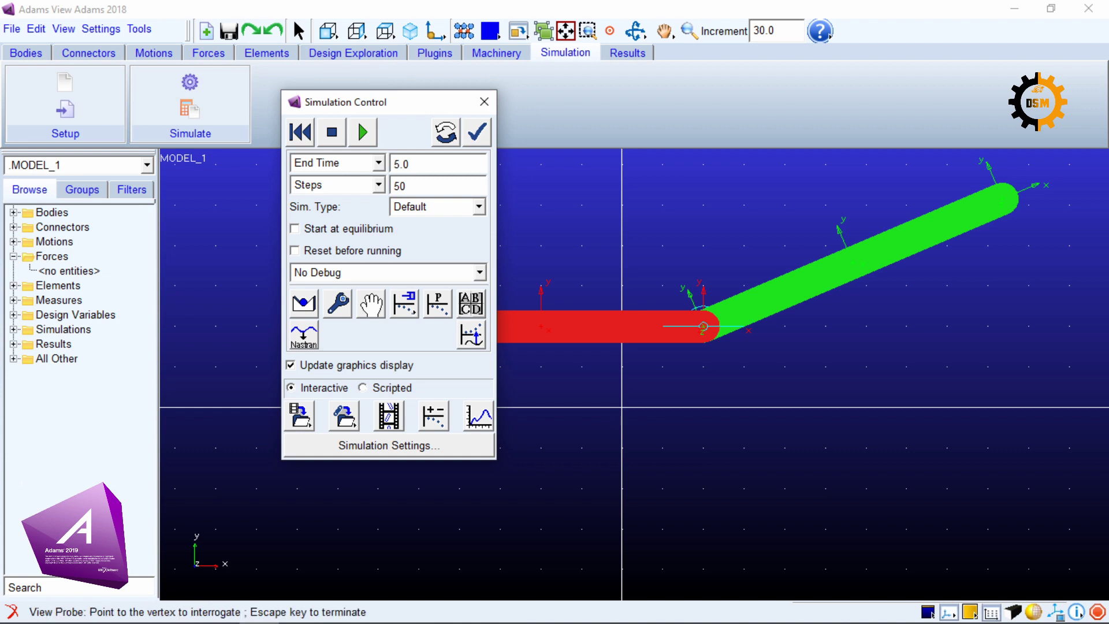
pyautogui.click(852, 263)
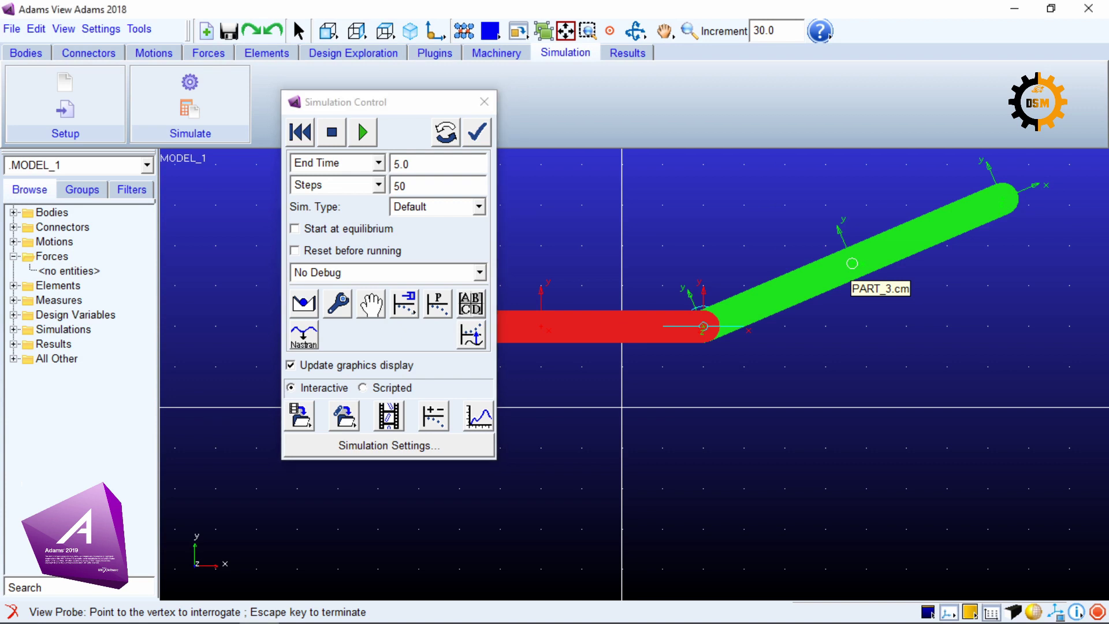
pyautogui.moveTo(862, 264); pyautogui.dragTo(894, 343)
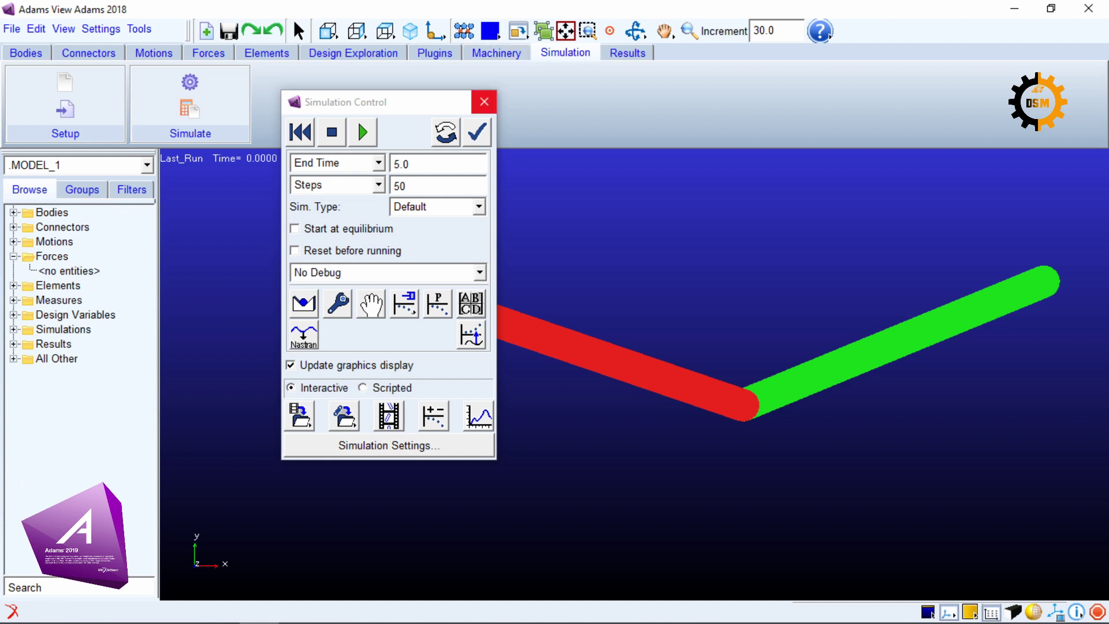
pyautogui.click(484, 102)
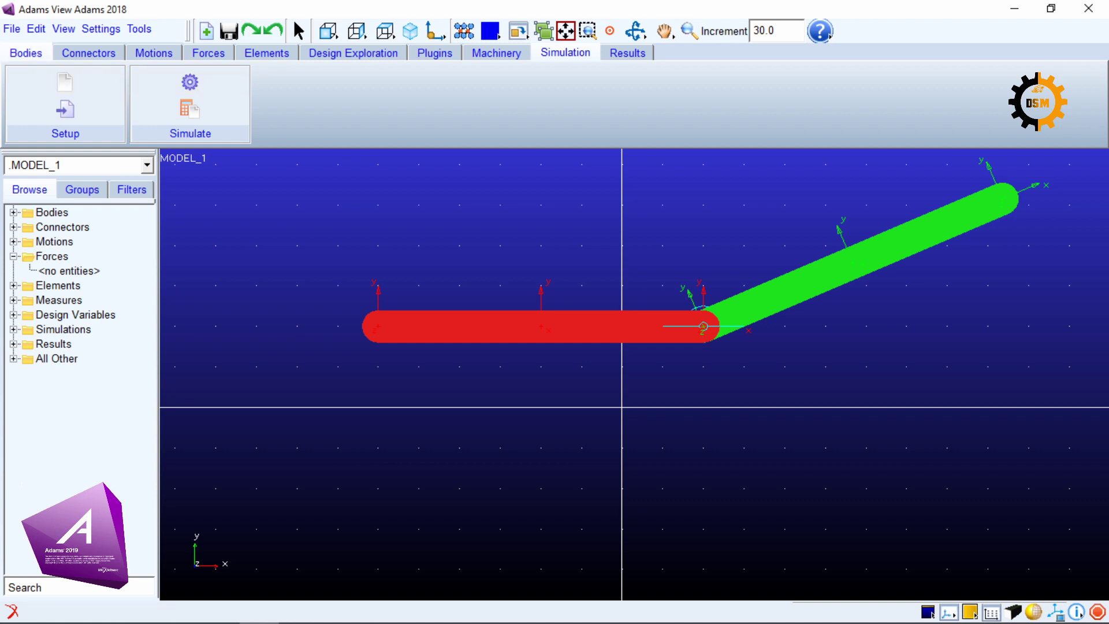
# Step: Create a third link, 40 cm long, 4 cm wide and 2 cm deep, running diagonally down-left from the existing joint marker
pyautogui.click(26, 53)
pyautogui.click(21, 108)
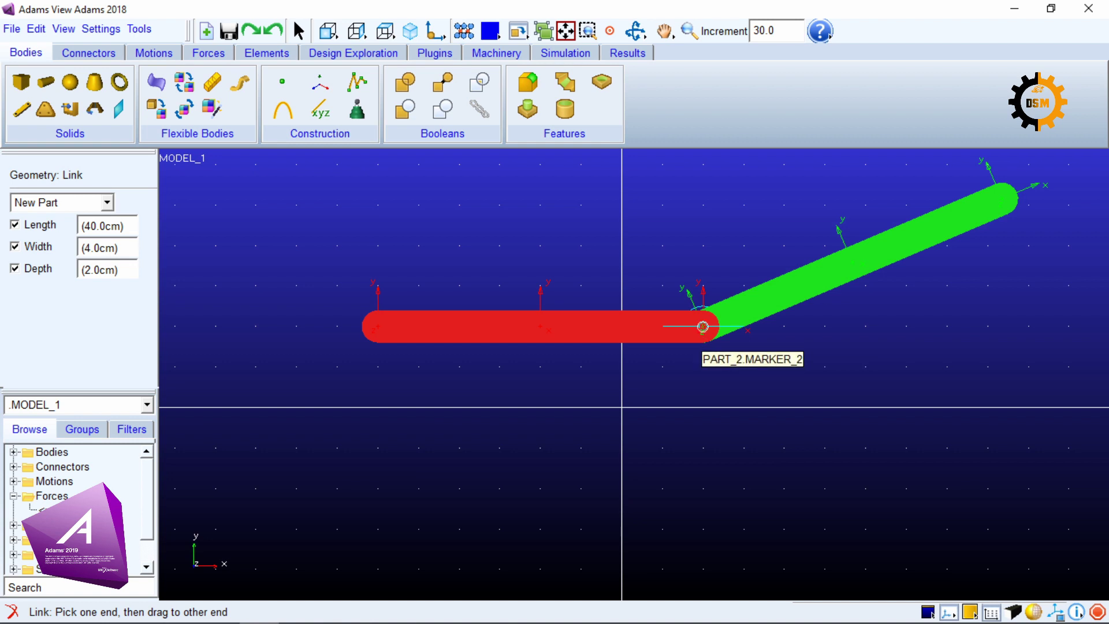
pyautogui.moveTo(703, 327); pyautogui.dragTo(474, 555)
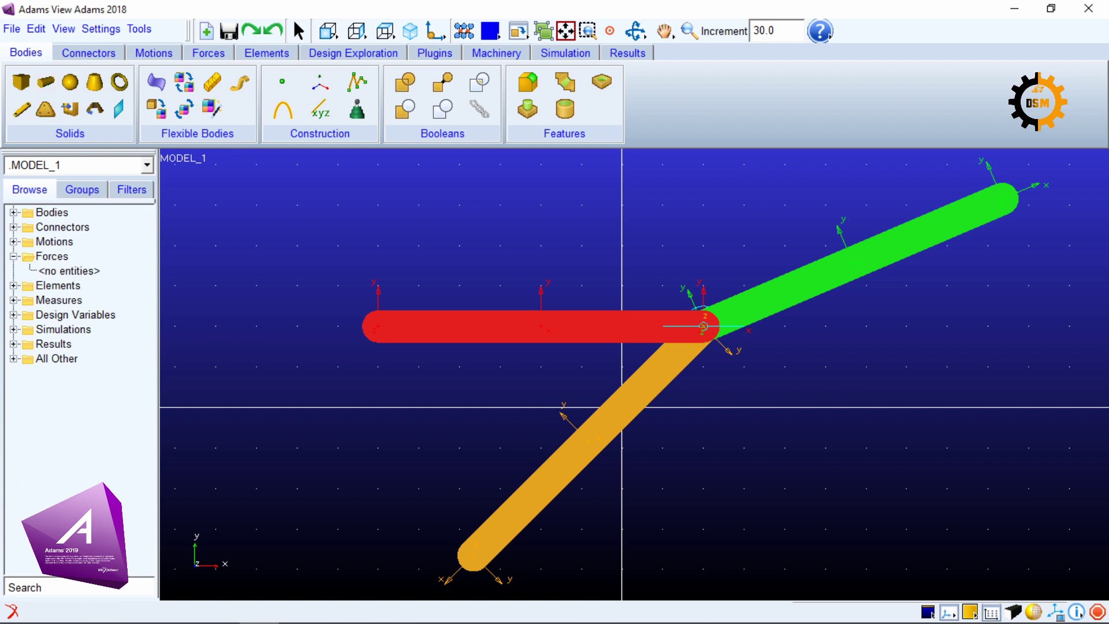
# Step: Add a revolute joint normal to the grid between the new lower link and the horizontal link at PART_2.MARKER_2
pyautogui.click(88, 52)
pyautogui.click(45, 82)
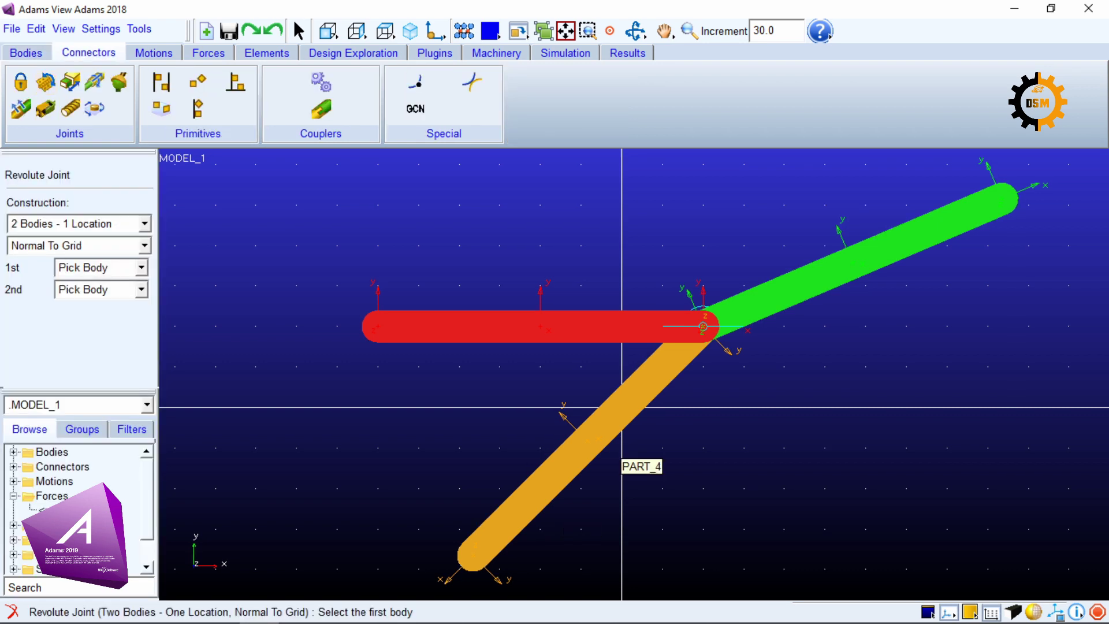
pyautogui.click(589, 450)
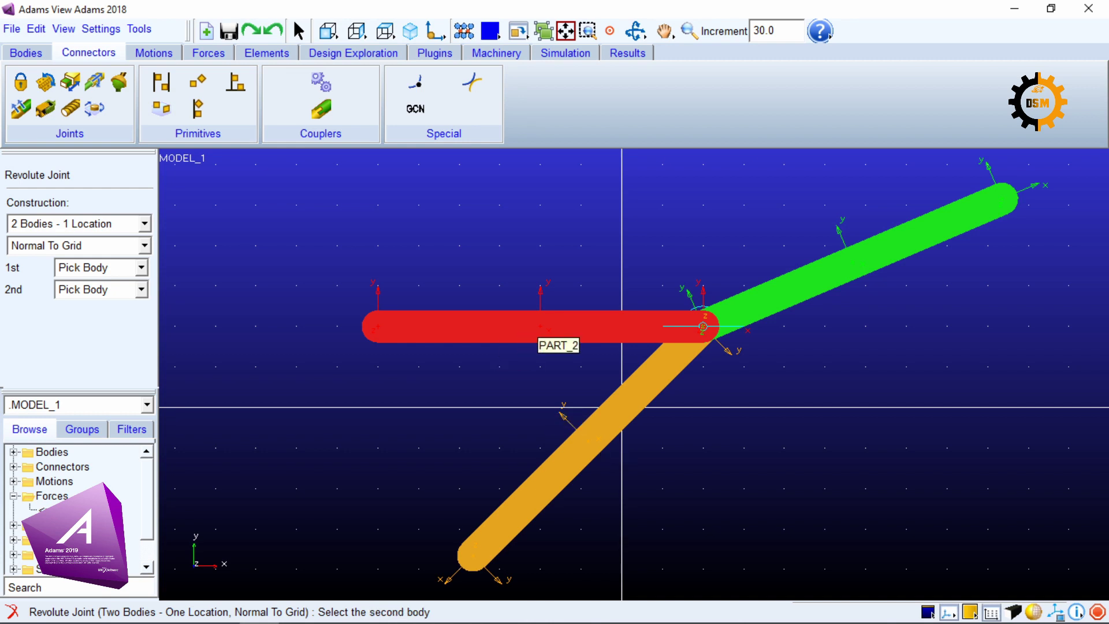
pyautogui.click(534, 324)
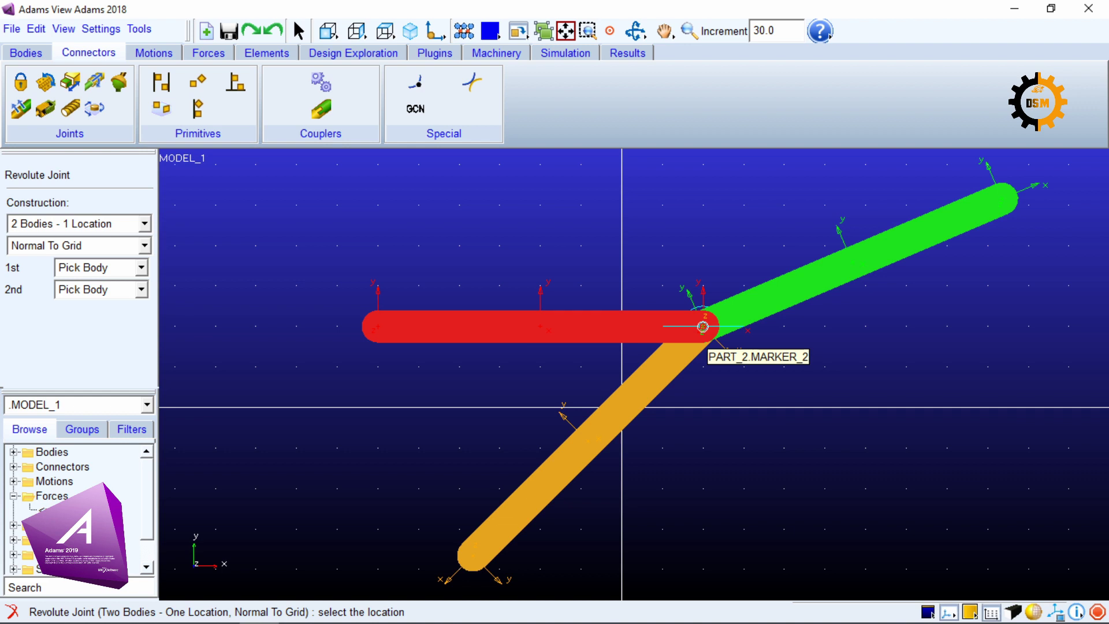
pyautogui.click(703, 327)
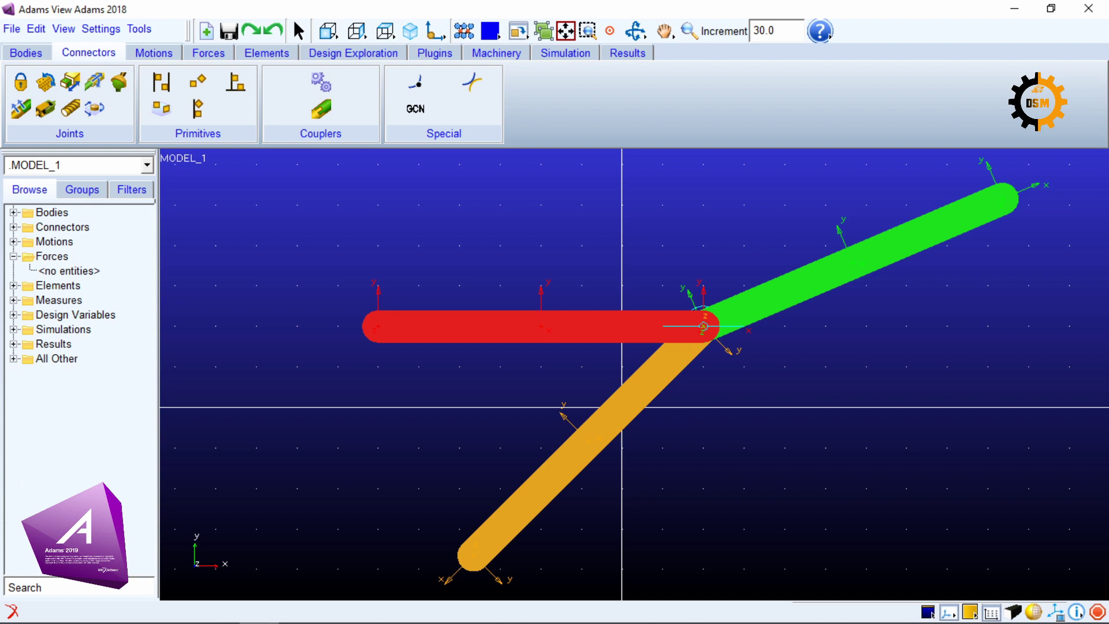
# Step: List the model's connectors and highlight JOINT_1 and JOINT_2 alternately to compare their locations
pyautogui.click(13, 227)
pyautogui.click(72, 242)
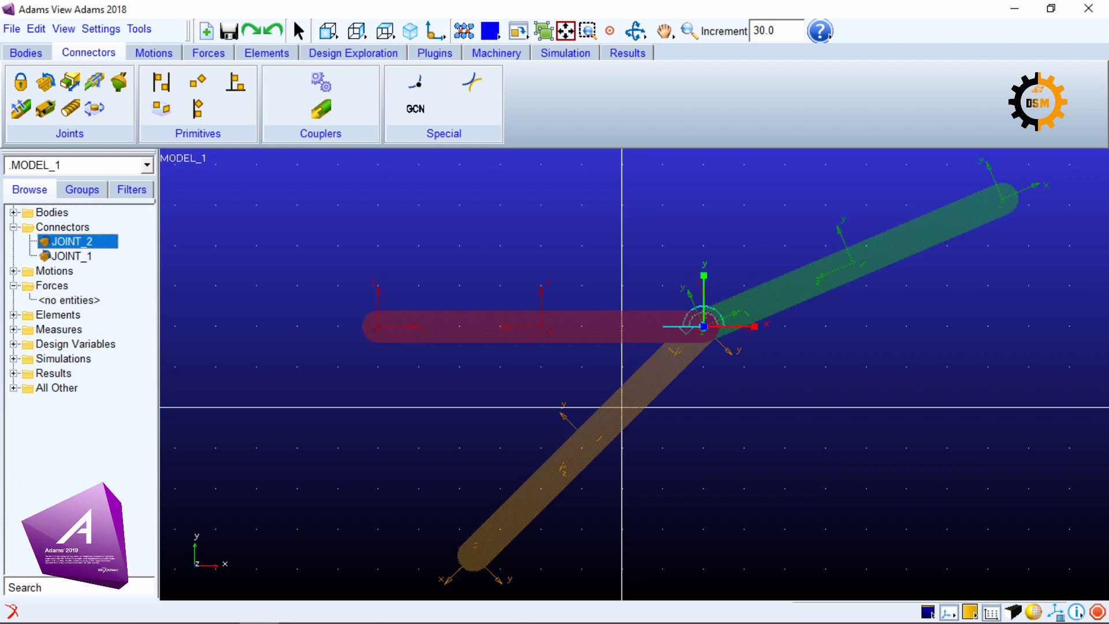
pyautogui.click(71, 256)
pyautogui.click(72, 242)
pyautogui.click(71, 256)
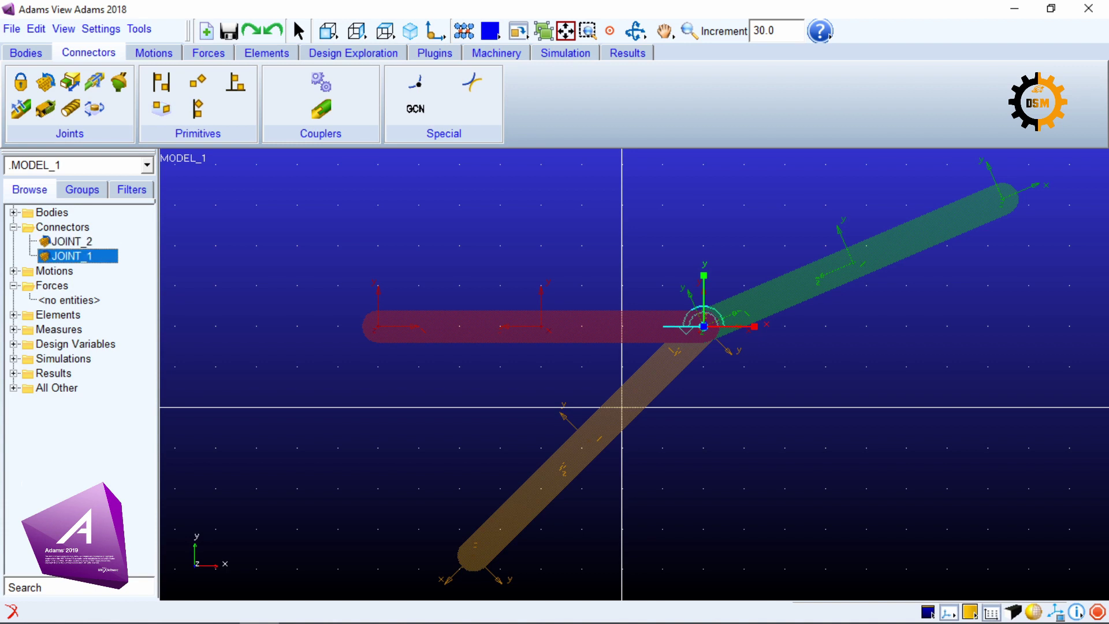
pyautogui.click(72, 241)
pyautogui.click(71, 256)
pyautogui.click(71, 241)
pyautogui.click(72, 256)
pyautogui.click(71, 242)
pyautogui.click(71, 256)
pyautogui.click(71, 241)
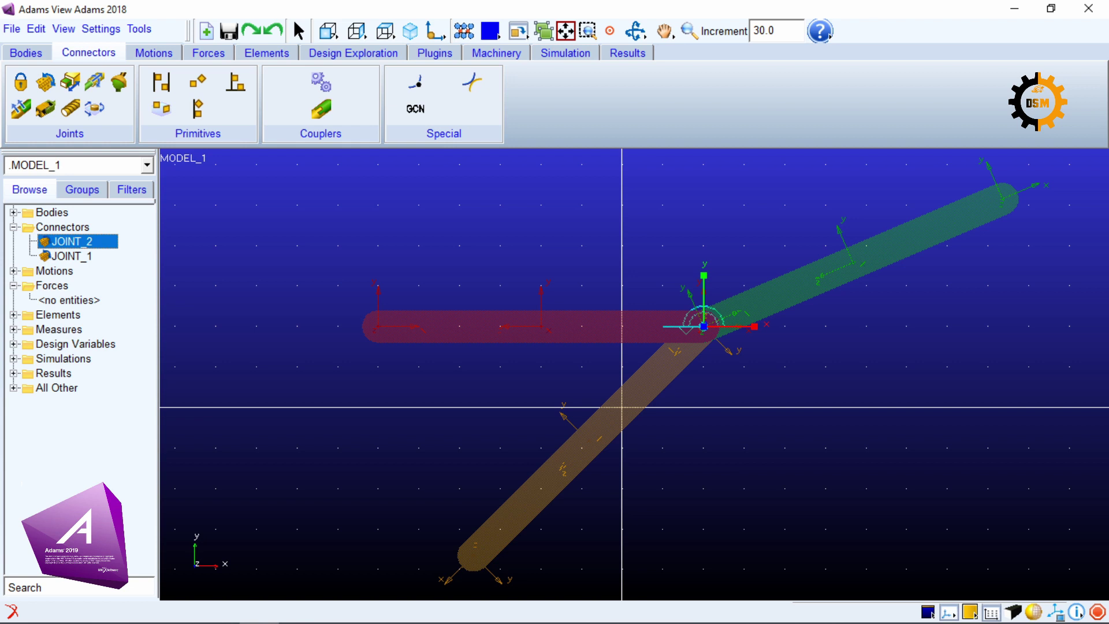
# Step: Highlight PART_4, PART_3 and PART_2, and examine which bodies JOINT_2 and JOINT_1 connect in their joint definitions
pyautogui.click(13, 212)
pyautogui.click(72, 227)
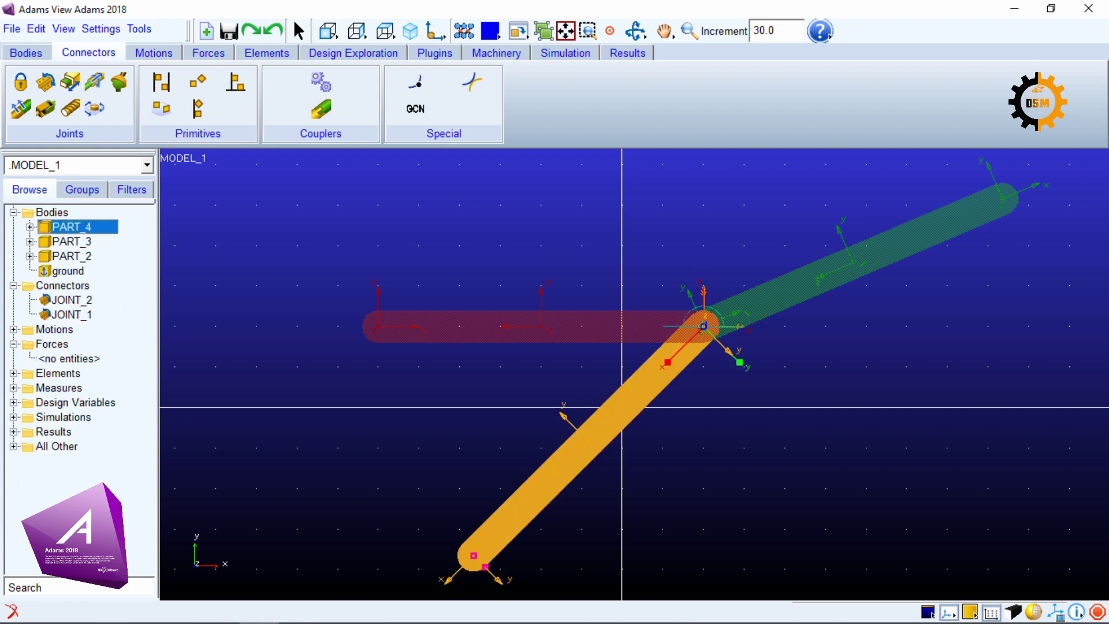
pyautogui.click(72, 242)
pyautogui.click(72, 256)
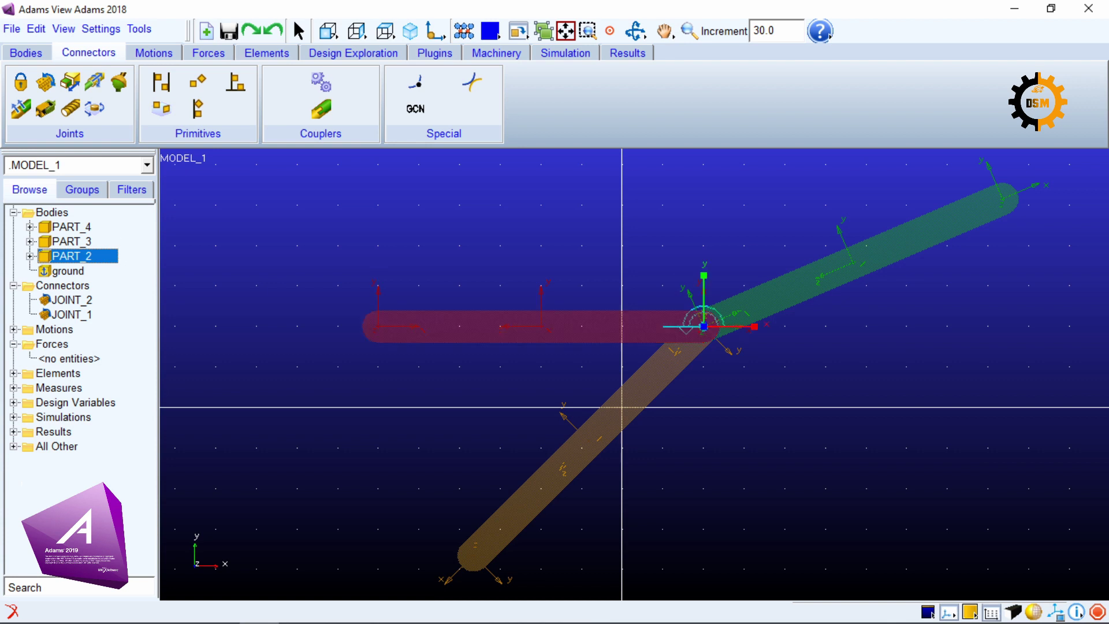
pyautogui.doubleClick(72, 300)
pyautogui.moveTo(751, 357); pyautogui.dragTo(295, 138)
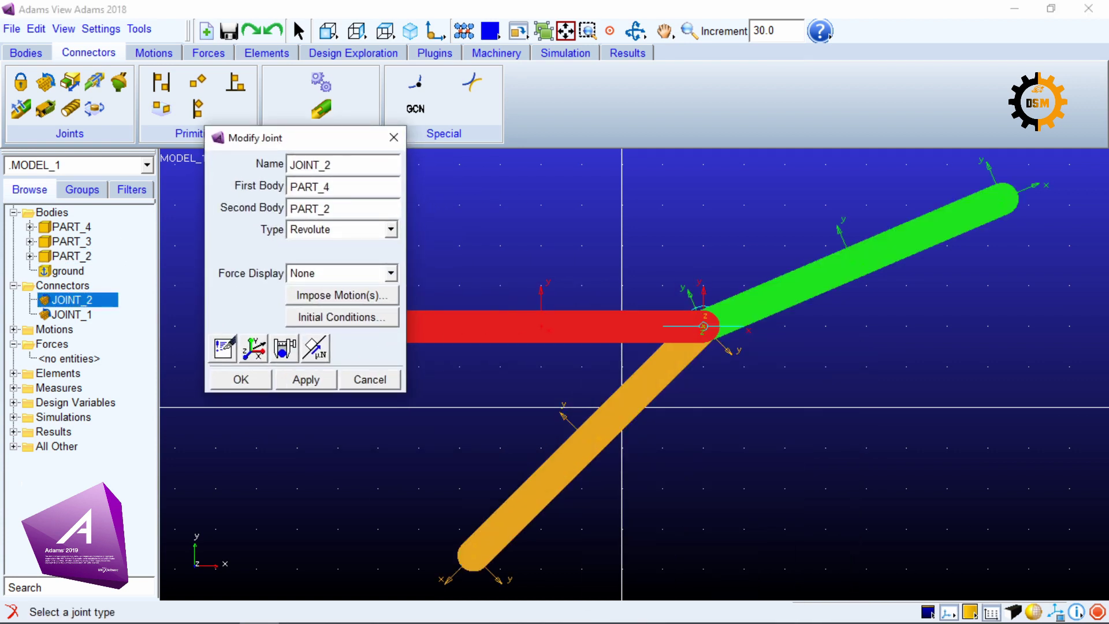
pyautogui.press('Escape')
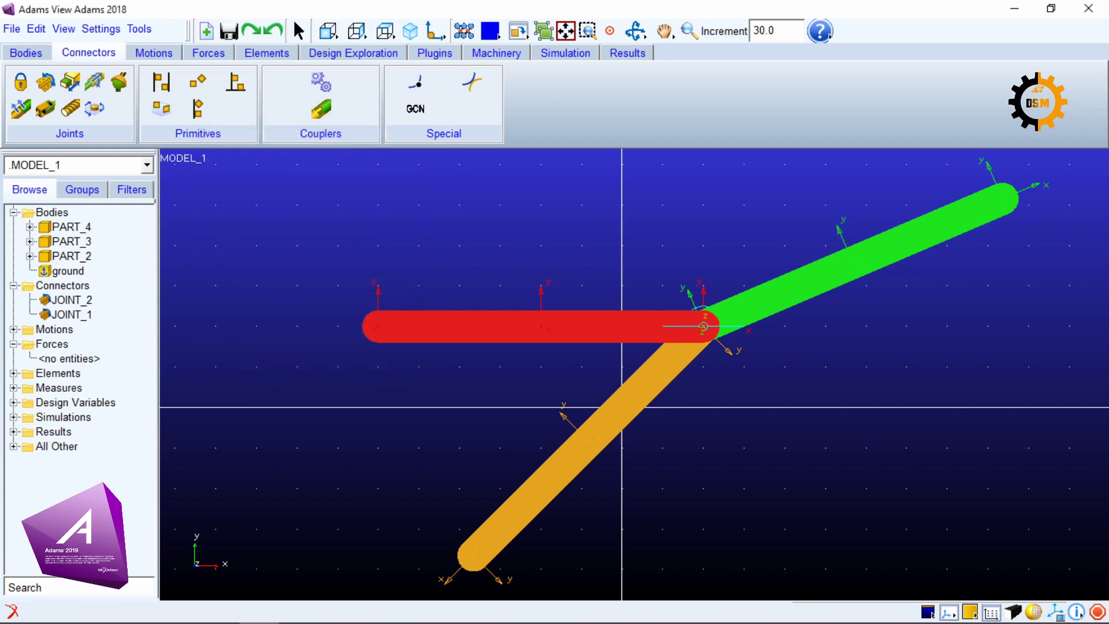
pyautogui.doubleClick(72, 315)
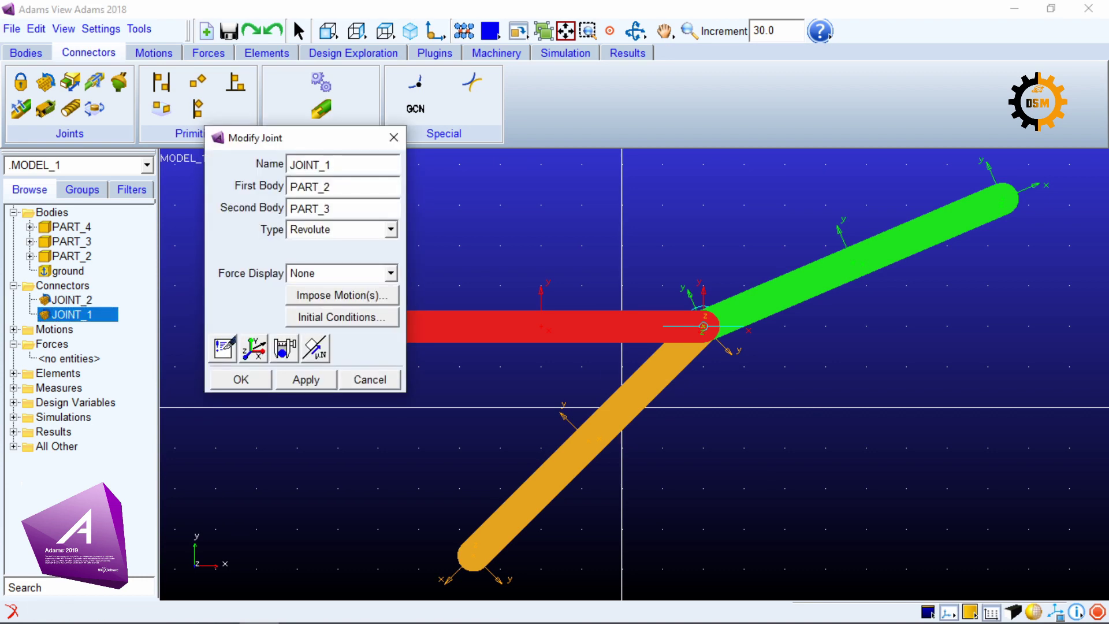
pyautogui.click(241, 380)
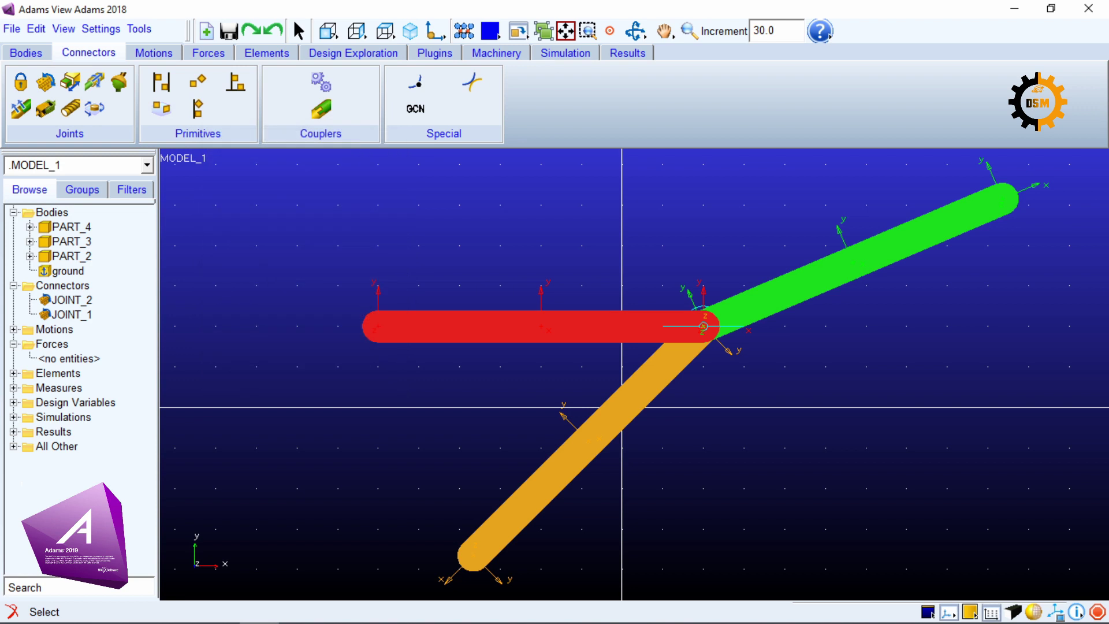